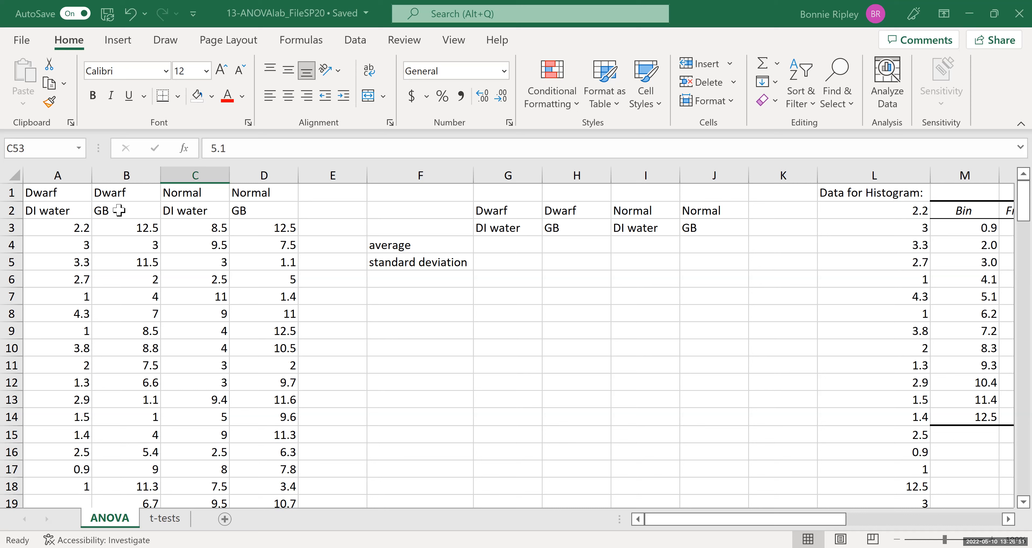
Examine the four columns of corn plant height data, scrolling down to the last filled row.
{"action": "left_click", "coordinate": [119, 210]}
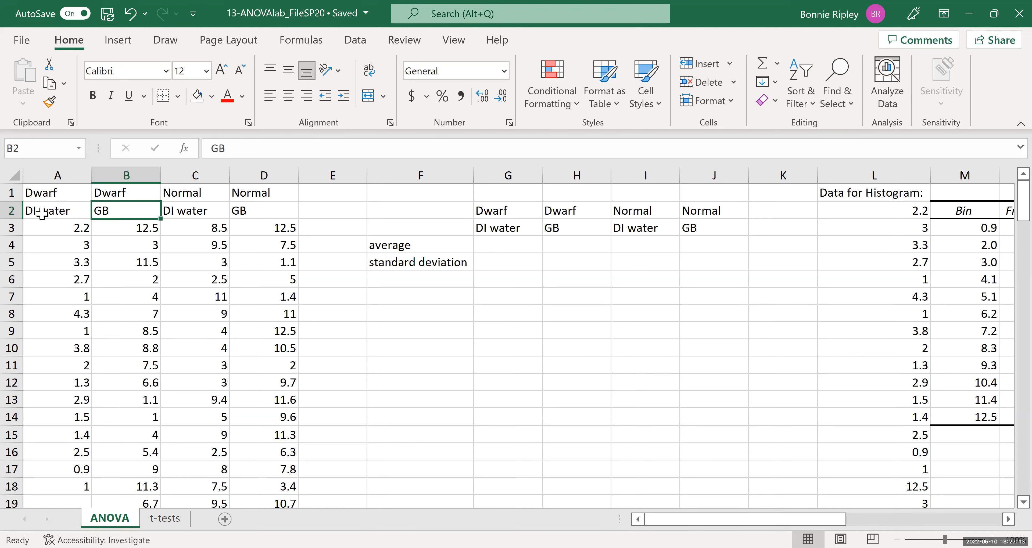
{"action": "left_click", "coordinate": [69, 228]}
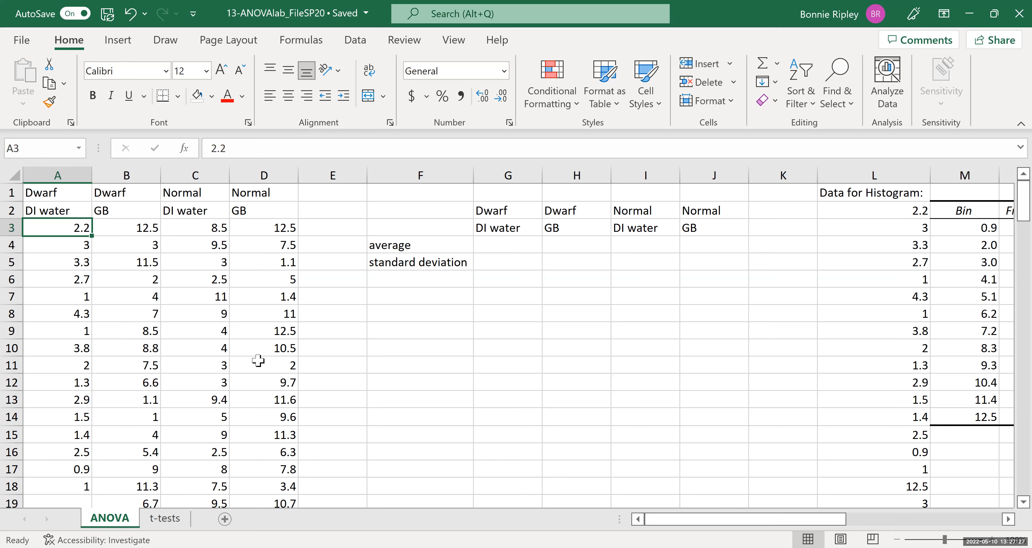
{"action": "left_click_drag", "start_coordinate": [1007, 194], "coordinate": [1007, 304]}
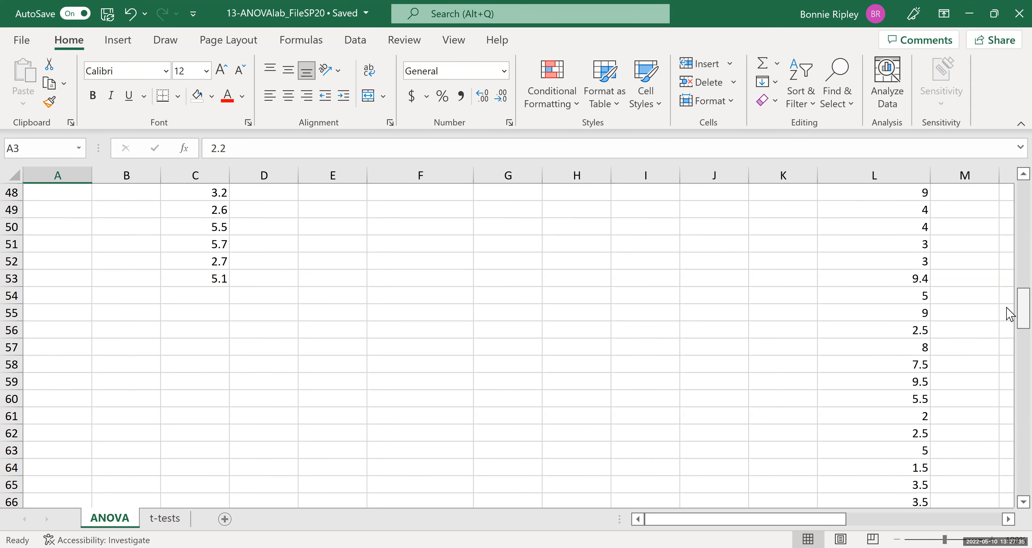
{"action": "left_click_drag", "start_coordinate": [1010, 208], "coordinate": [1009, 200]}
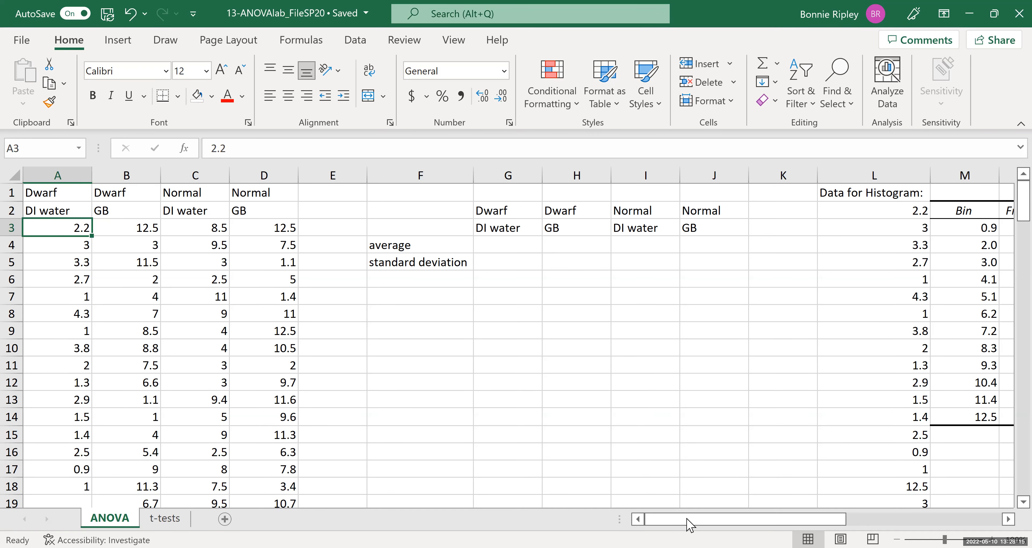
Scroll across the sheet to examine the histogram data and chart of corn plant heights, then return.
{"action": "left_click_drag", "start_coordinate": [690, 520], "coordinate": [689, 520]}
{"action": "left_click", "coordinate": [867, 194]}
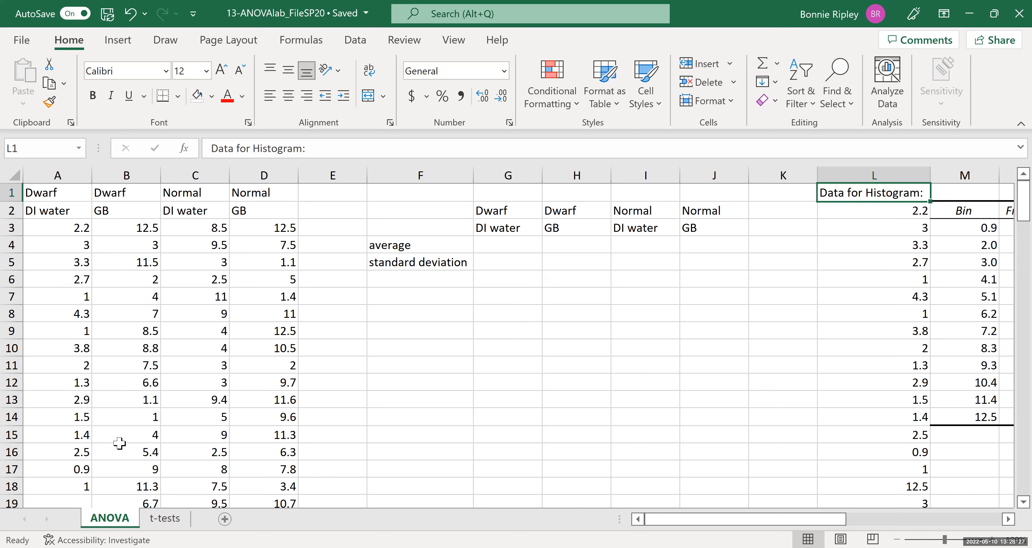
{"action": "left_click", "coordinate": [1008, 520]}
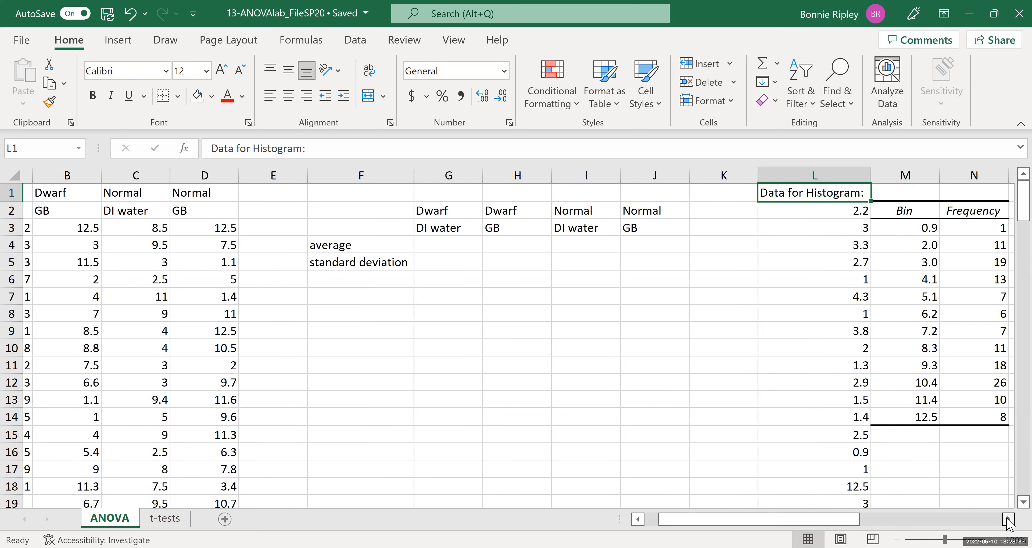
{"action": "left_click", "coordinate": [1008, 520]}
{"action": "left_click", "coordinate": [1008, 520]}
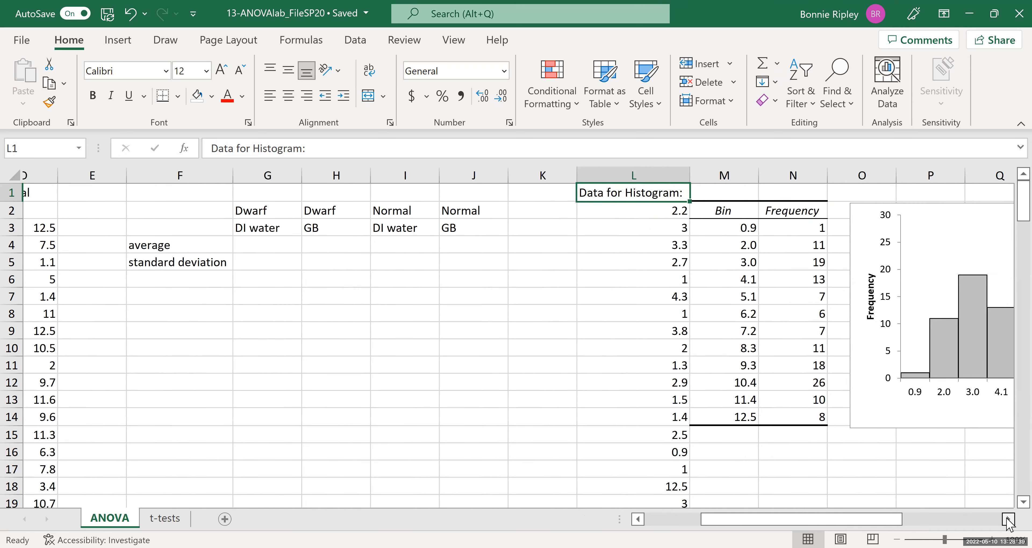
{"action": "left_click", "coordinate": [1008, 520]}
{"action": "left_click", "coordinate": [1008, 519]}
{"action": "left_click", "coordinate": [1008, 520]}
{"action": "left_click", "coordinate": [1008, 520]}
{"action": "left_click", "coordinate": [1009, 520]}
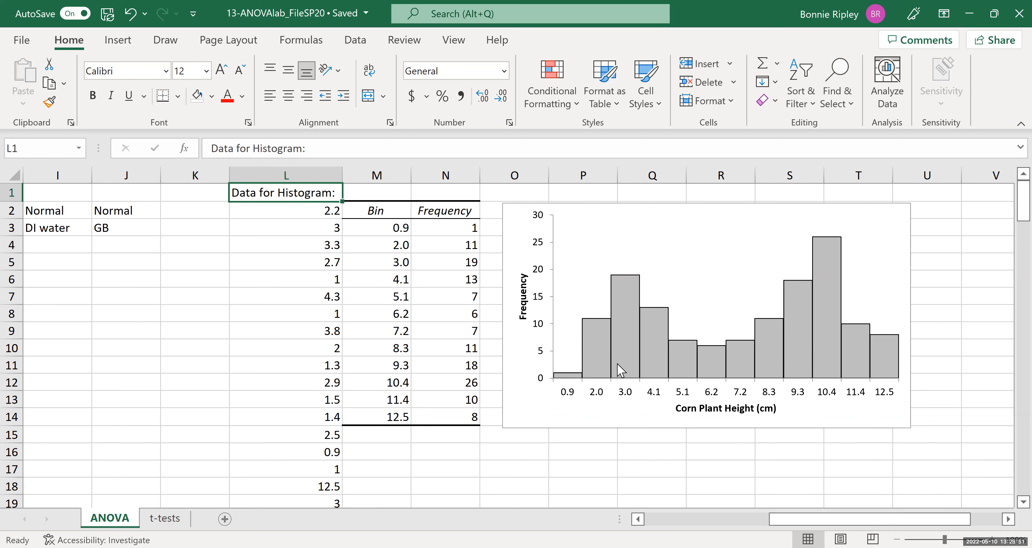
{"action": "mouse_move", "coordinate": [588, 368]}
{"action": "left_click", "coordinate": [638, 520]}
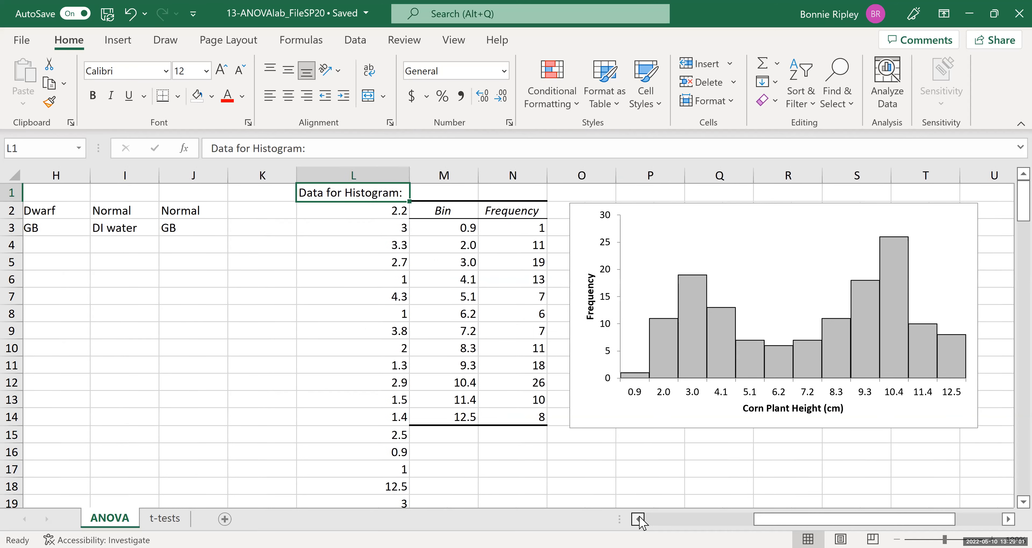
{"action": "left_click", "coordinate": [638, 519]}
{"action": "left_click", "coordinate": [638, 520]}
{"action": "left_click", "coordinate": [638, 520]}
{"action": "left_click", "coordinate": [638, 519]}
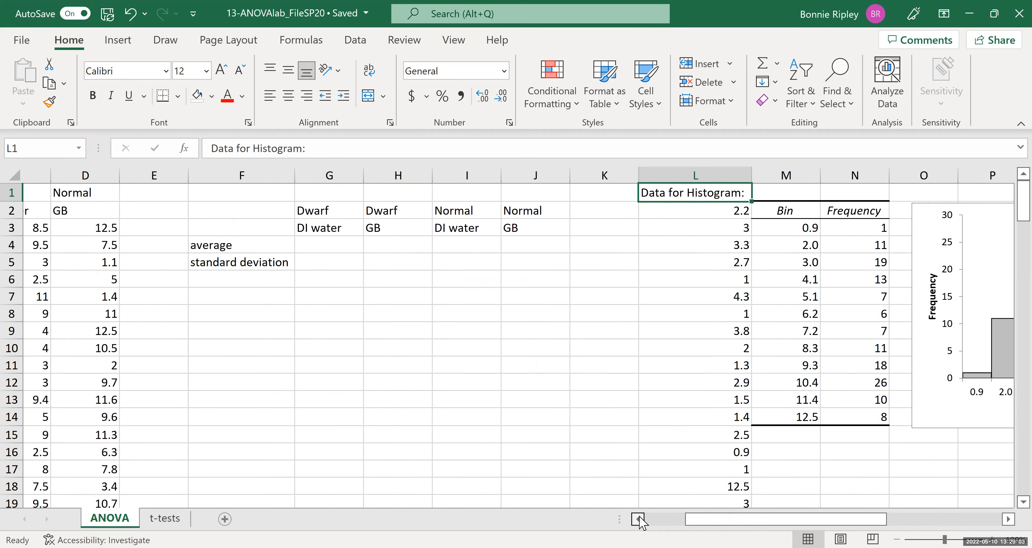
{"action": "left_click", "coordinate": [638, 519]}
{"action": "left_click", "coordinate": [638, 520]}
{"action": "left_click", "coordinate": [638, 520]}
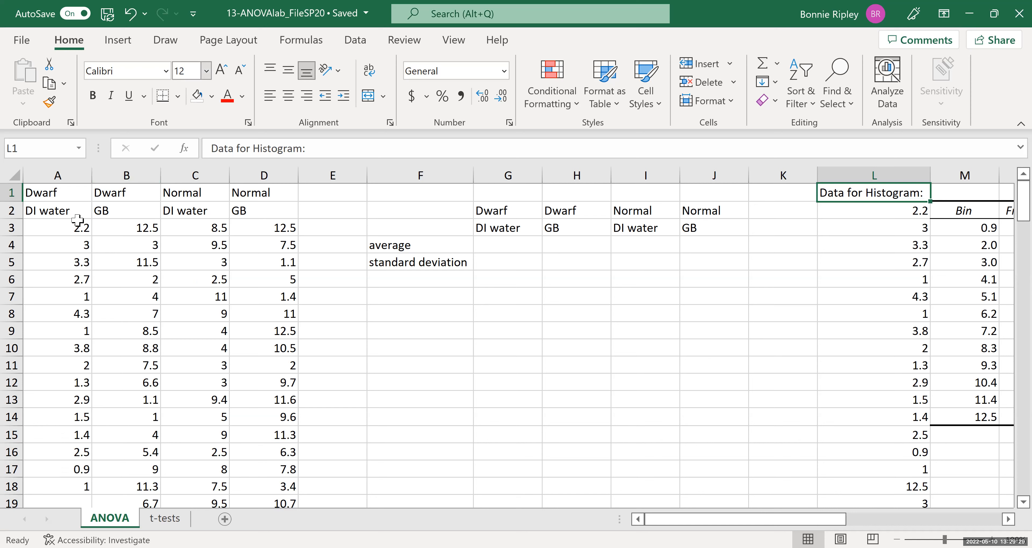
Enter a formula in G4 averaging A3:A53 for the Dwarf DI water group.
{"action": "left_click", "coordinate": [503, 250]}
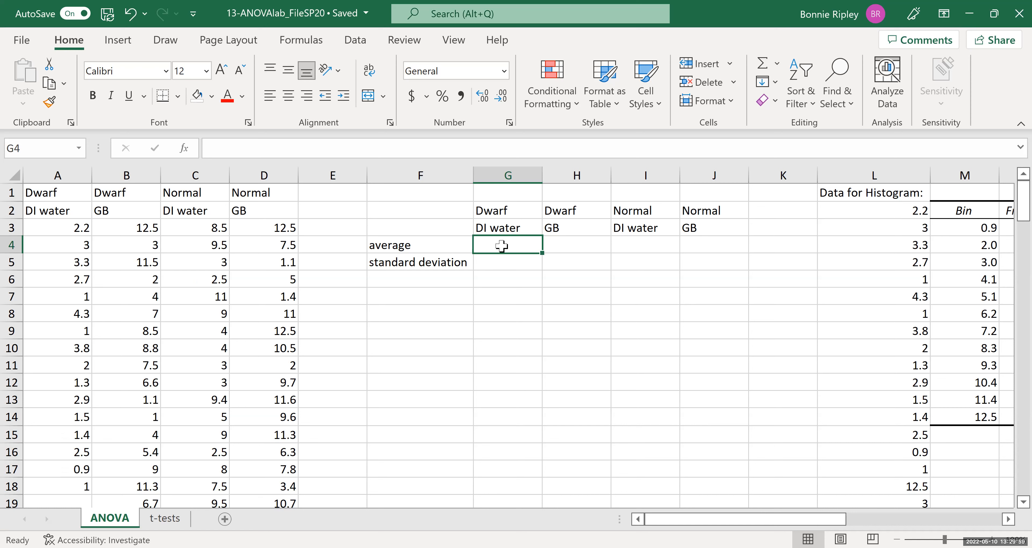
{"action": "type", "text": "="}
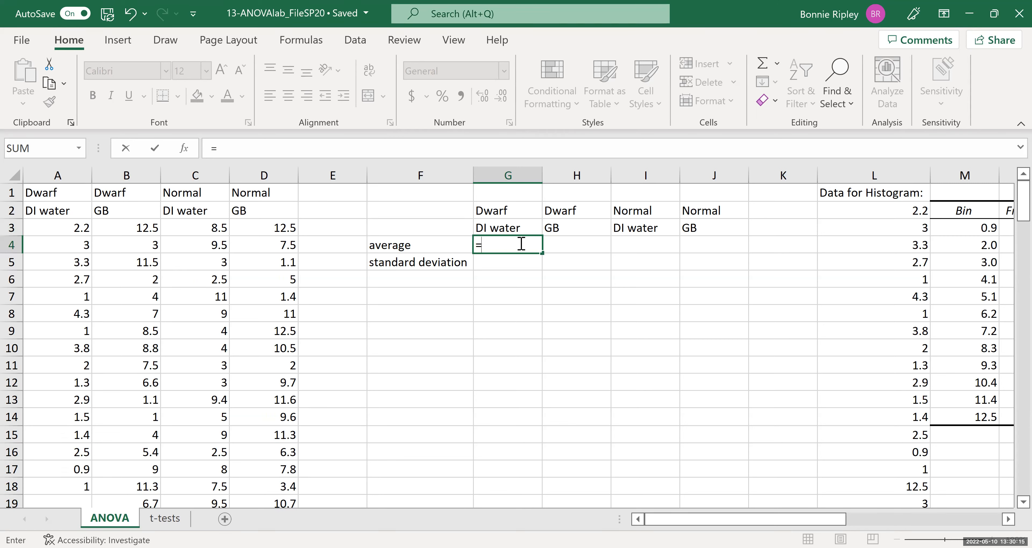
{"action": "type", "text": "average(a"}
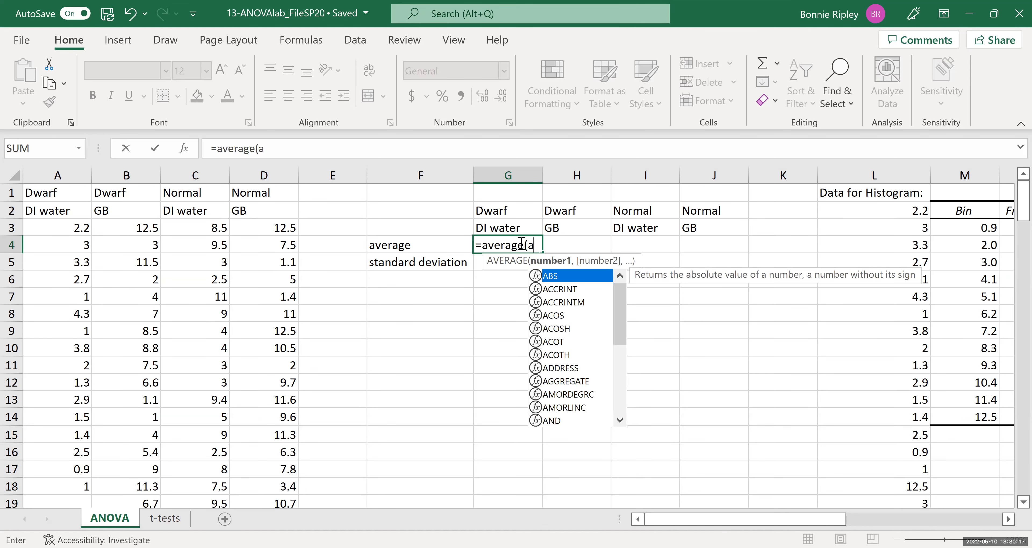
{"action": "type", "text": "3:"}
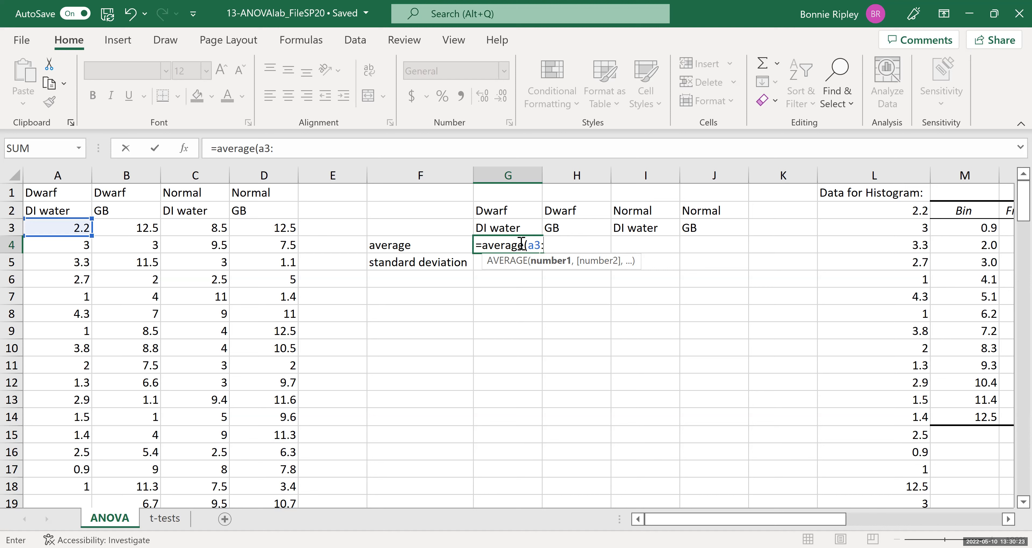
{"action": "type", "text": "a"}
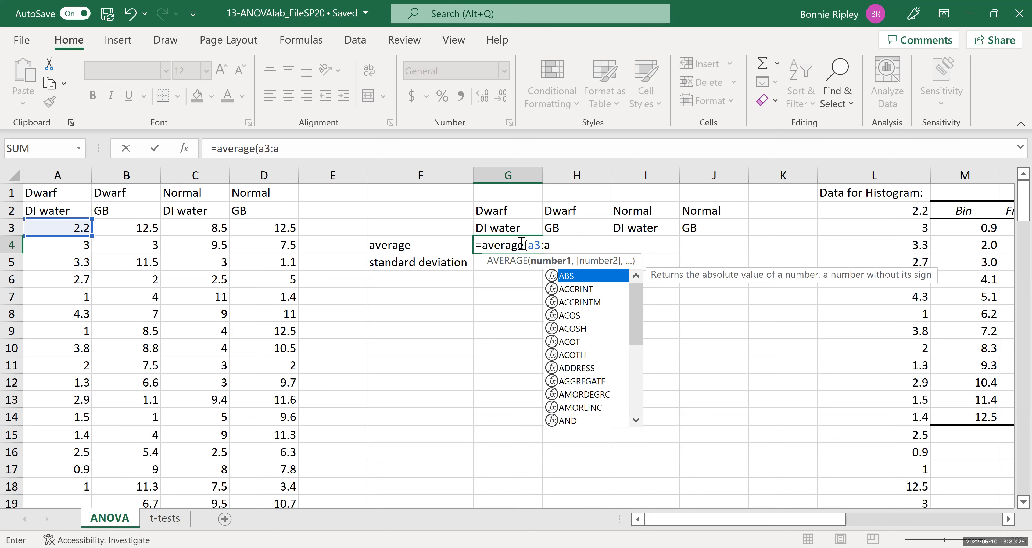
{"action": "type", "text": "53)"}
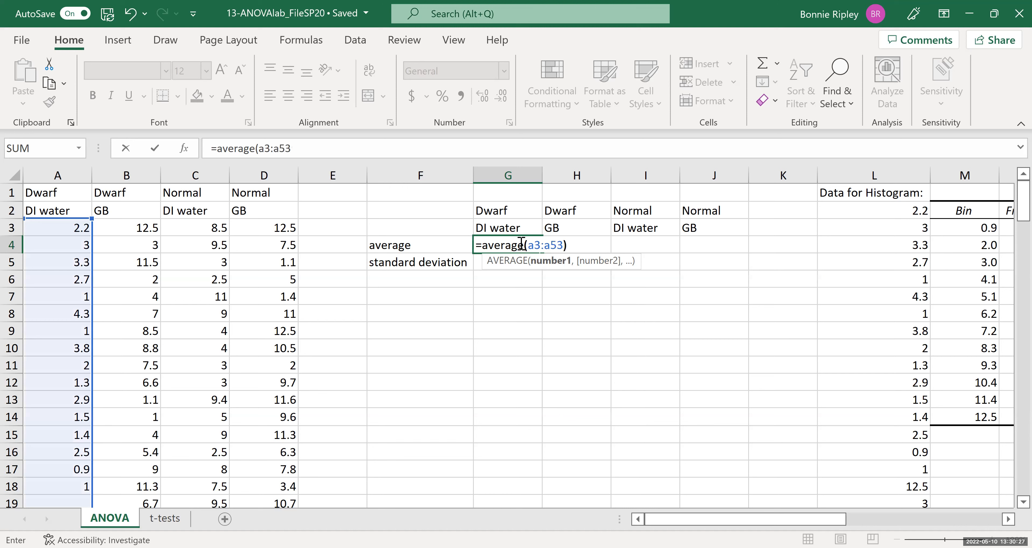
{"action": "key", "text": "Return"}
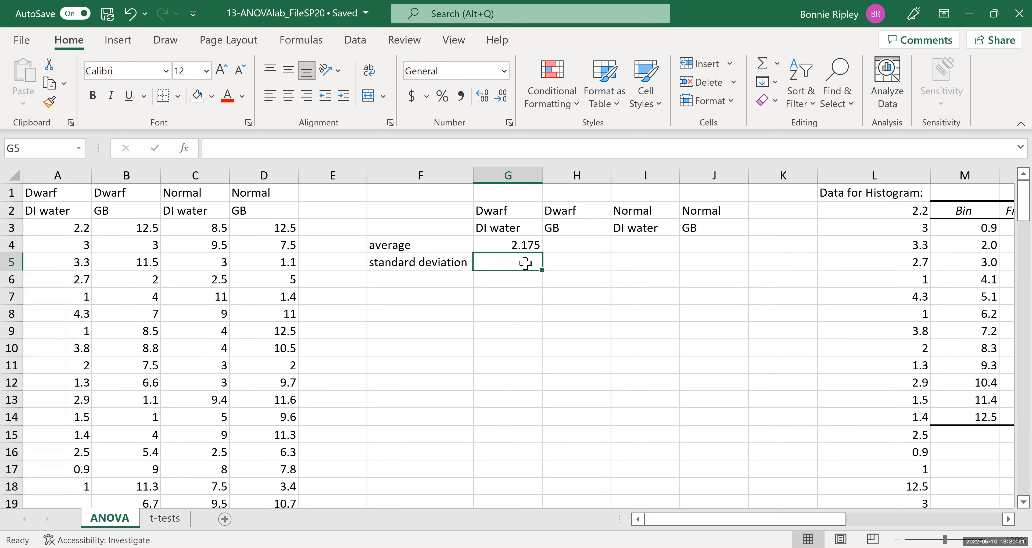
Fill the average formula across to J4 for the other three groups.
{"action": "left_click", "coordinate": [527, 248]}
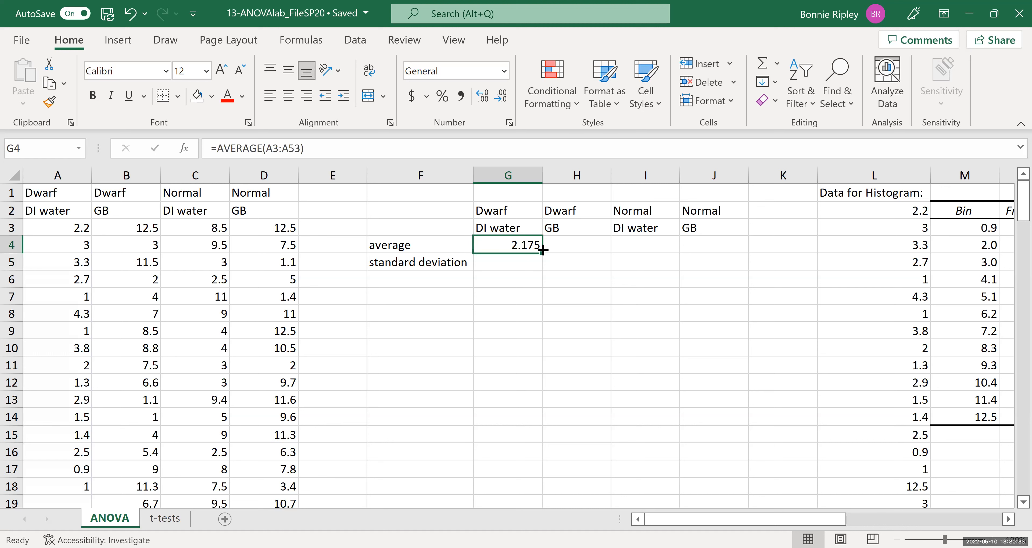
{"action": "left_click_drag", "start_coordinate": [543, 255], "coordinate": [729, 257]}
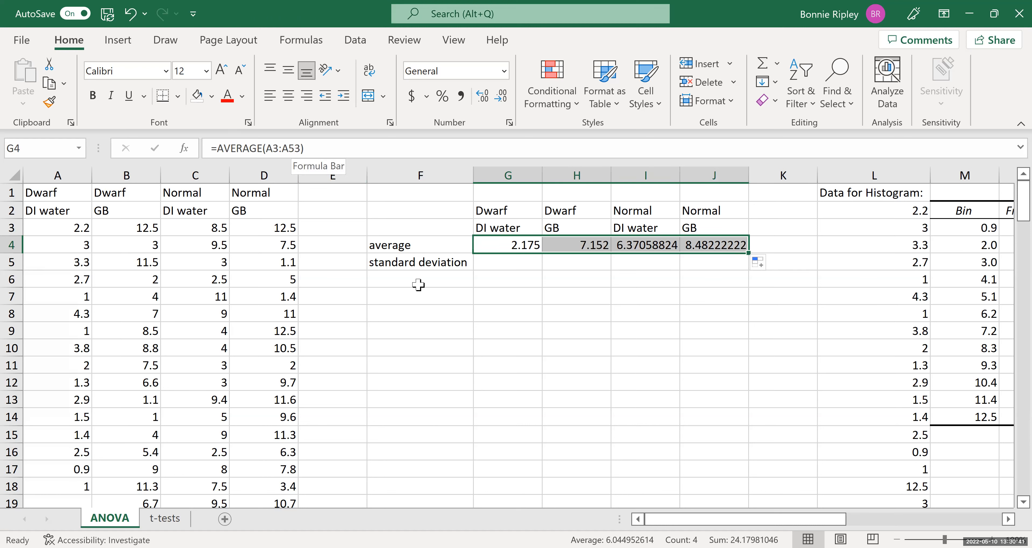
Enter a STDEV.S formula in G5 for the sample standard deviation of A3:A53.
{"action": "left_click", "coordinate": [514, 262]}
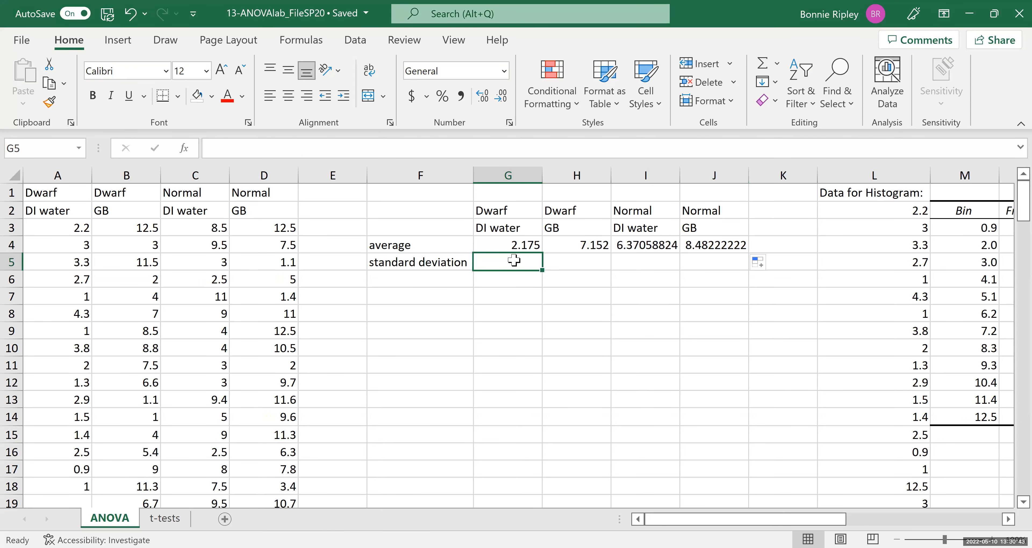
{"action": "type", "text": "="}
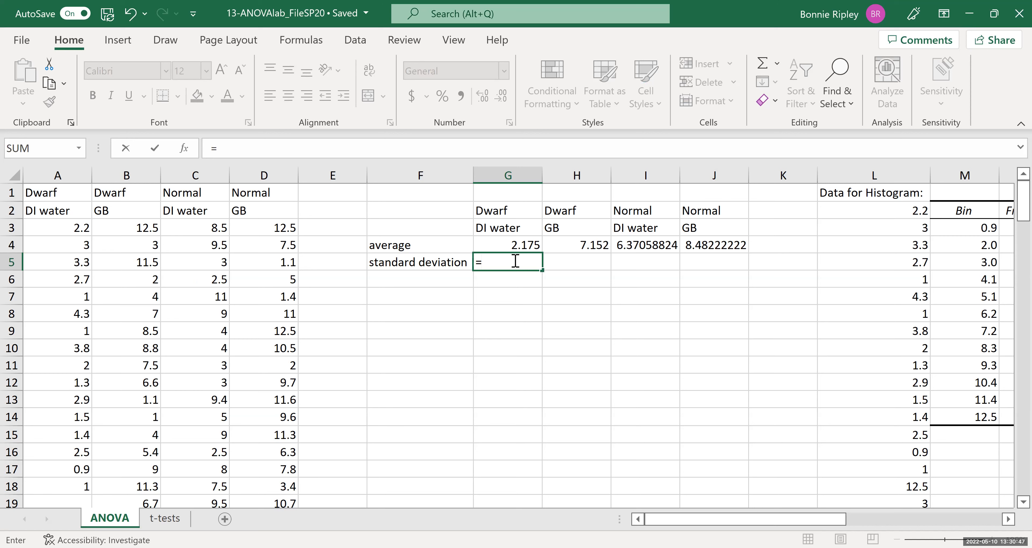
{"action": "type", "text": "stdev.s("}
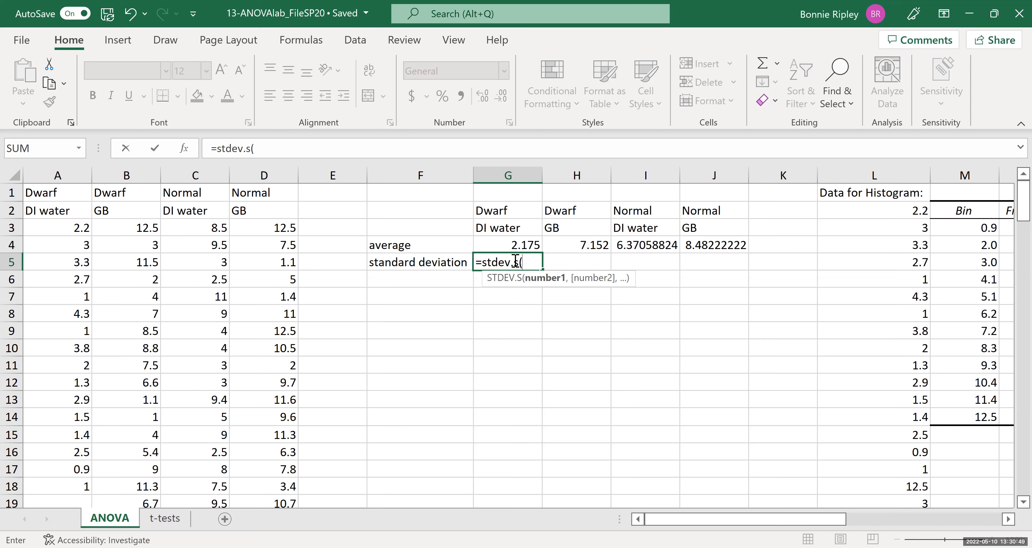
{"action": "type", "text": "a3:"}
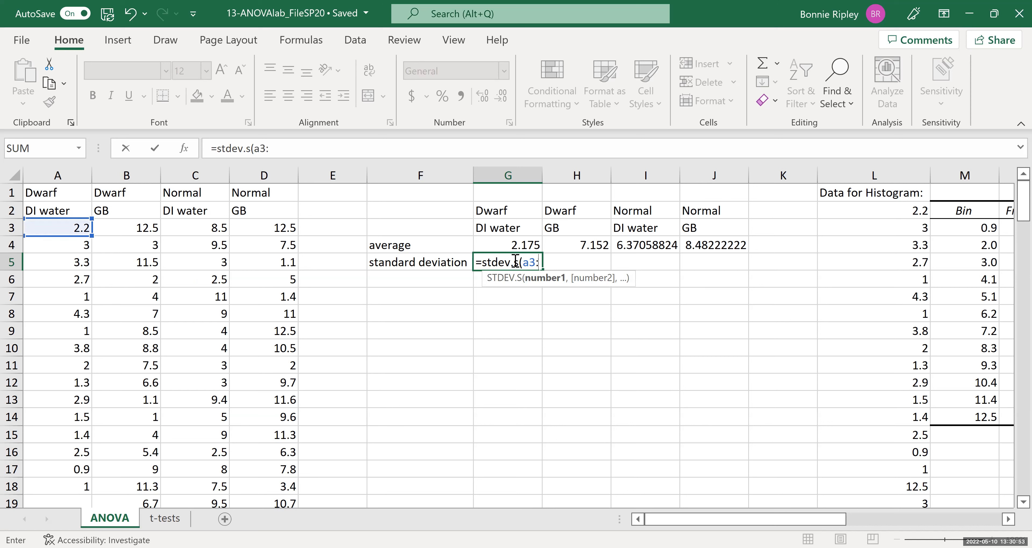
{"action": "type", "text": "a53)"}
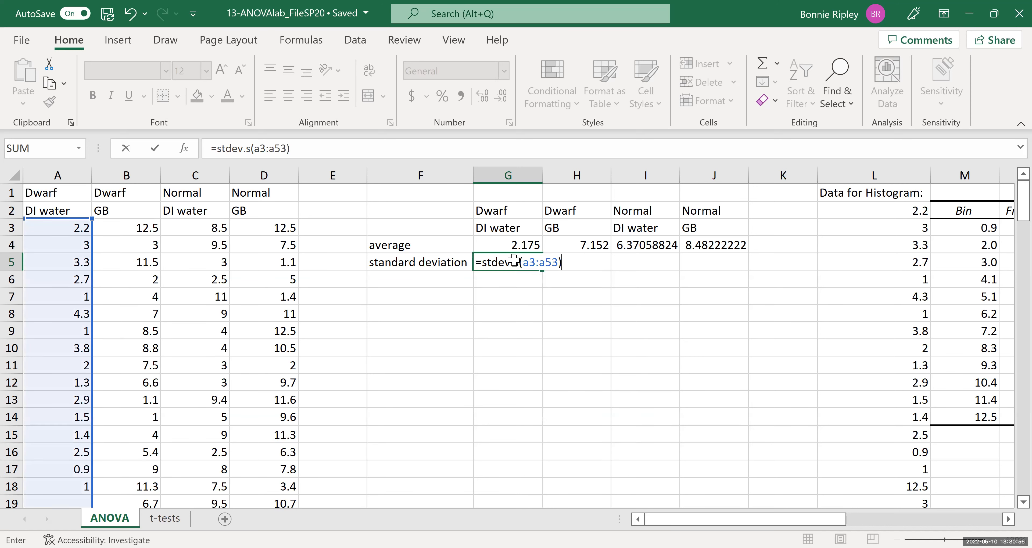
{"action": "key", "text": "ctrl+Return"}
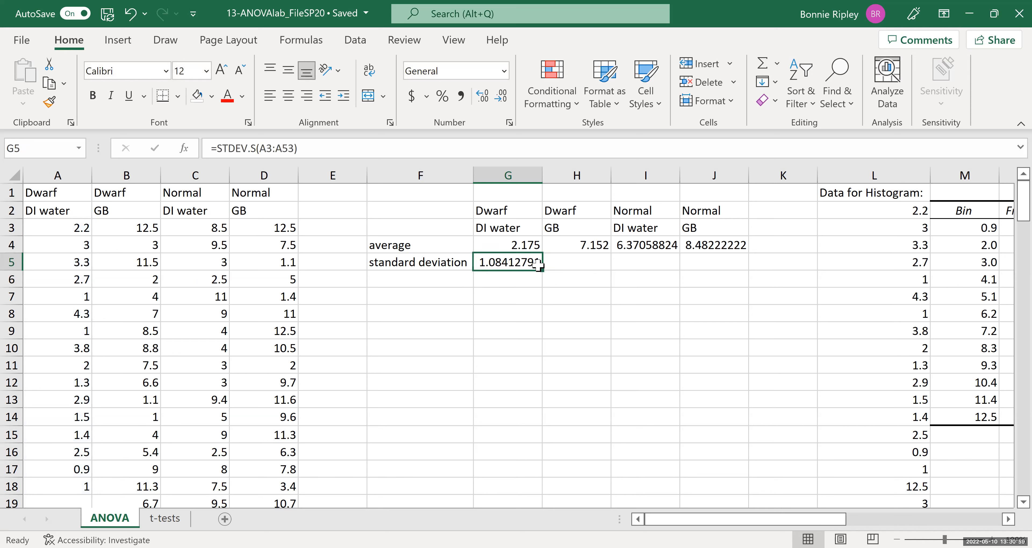
Fill the standard deviation formula across to J5 for the remaining groups.
{"action": "left_click_drag", "start_coordinate": [544, 273], "coordinate": [731, 270]}
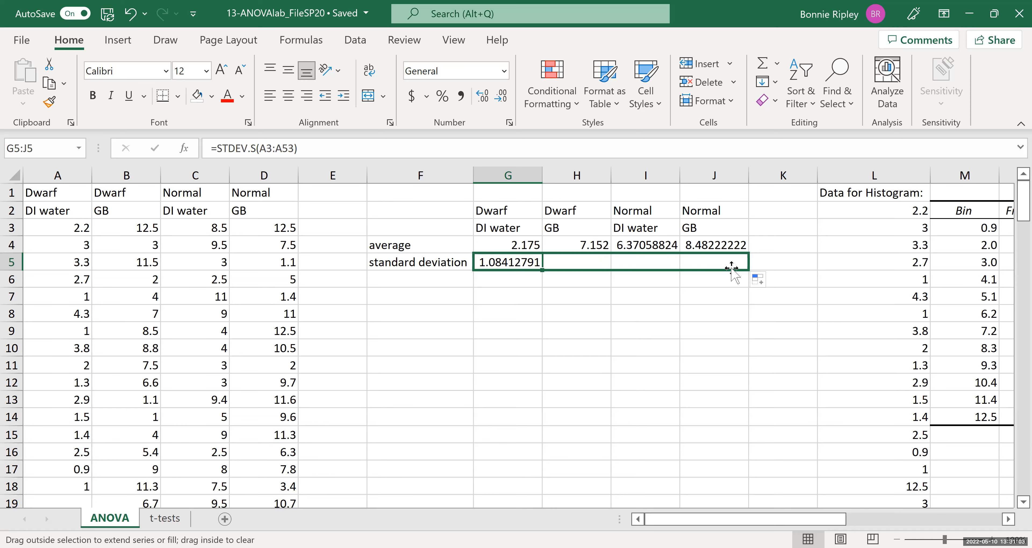
{"action": "left_click", "coordinate": [712, 296]}
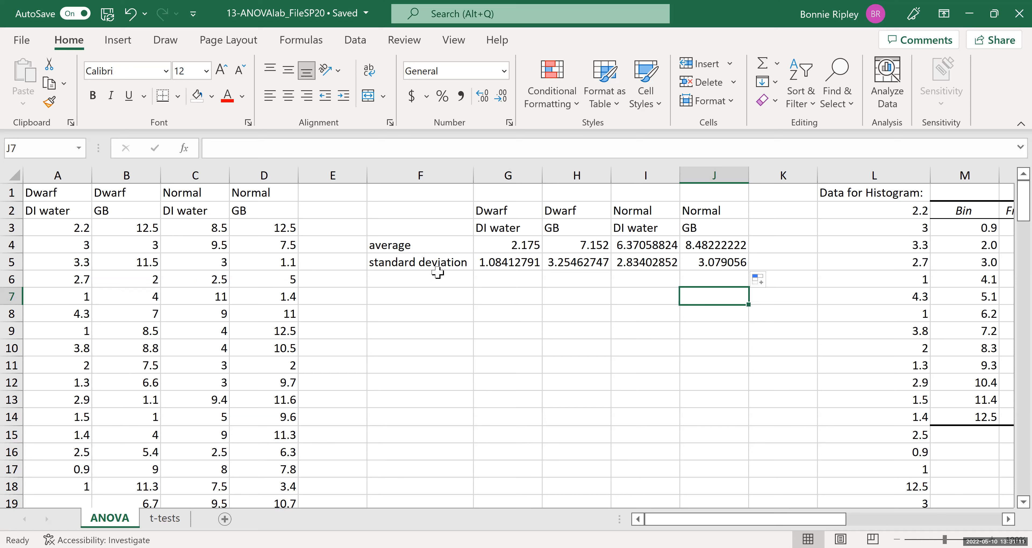
Insert a 2-D line chart with markers from the group labels and averages in F2:J4.
{"action": "left_click", "coordinate": [435, 210]}
{"action": "left_click_drag", "start_coordinate": [435, 209], "coordinate": [710, 244]}
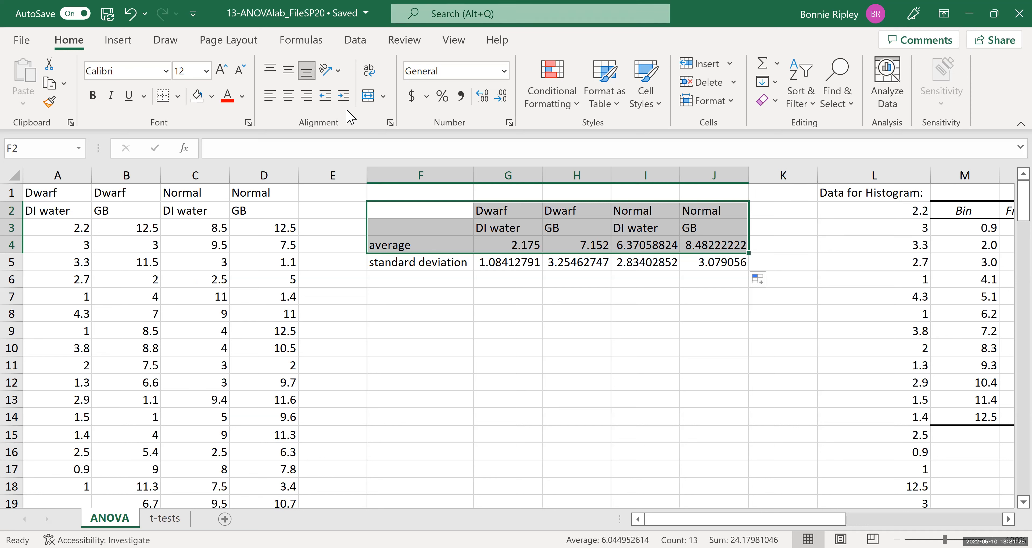
{"action": "left_click", "coordinate": [121, 38]}
{"action": "left_click", "coordinate": [125, 38]}
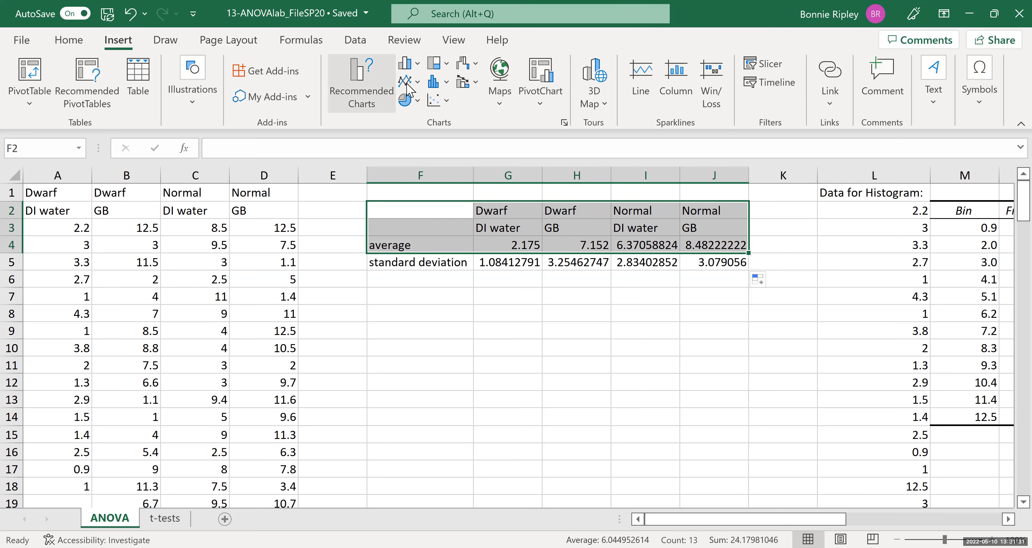
{"action": "left_click", "coordinate": [417, 83]}
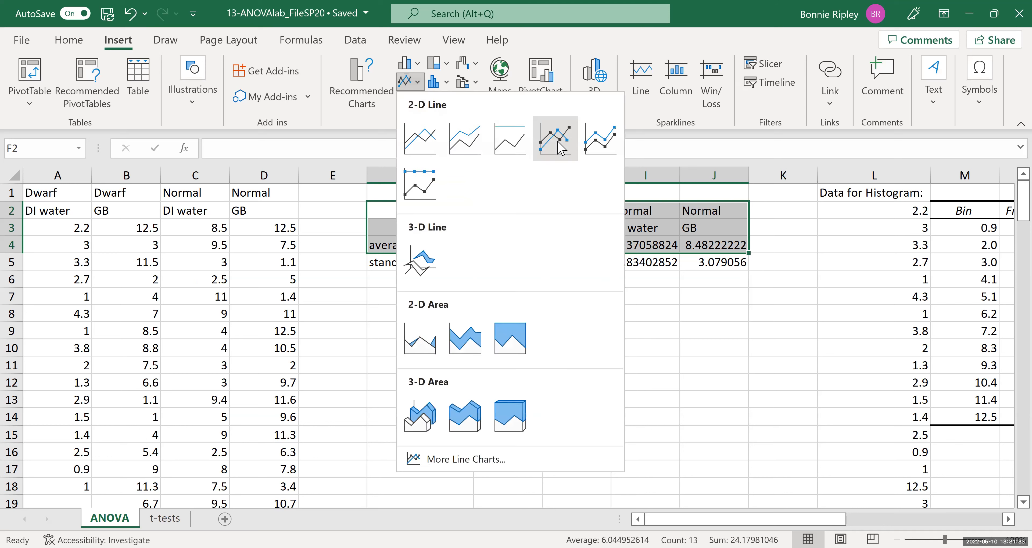
{"action": "left_click", "coordinate": [560, 149]}
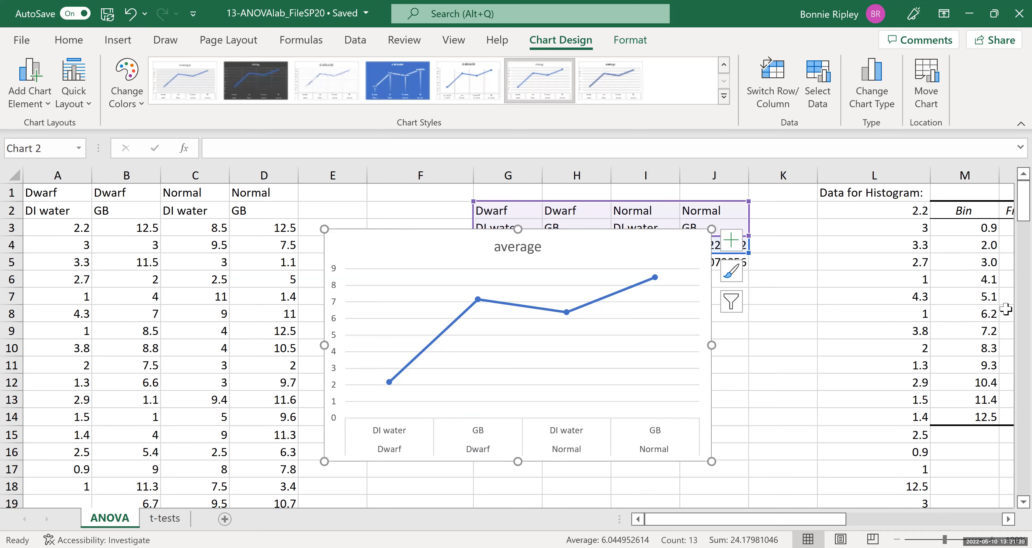
Move the new chart below the summary table of averages and standard deviations.
{"action": "left_click", "coordinate": [1023, 502]}
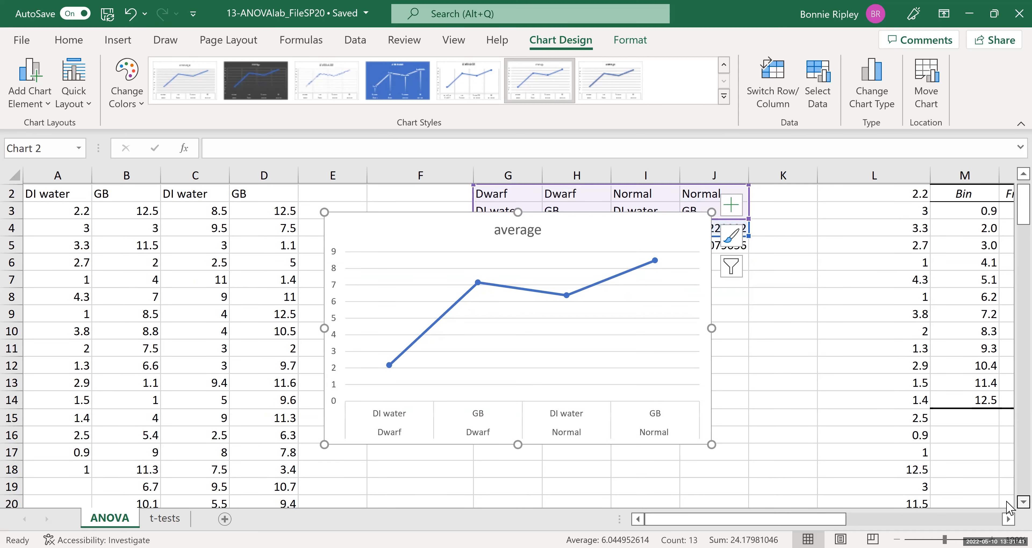
{"action": "scroll", "coordinate": [434, 226], "scroll_direction": "down", "scroll_amount": 1}
{"action": "left_click_drag", "start_coordinate": [374, 195], "coordinate": [419, 250]}
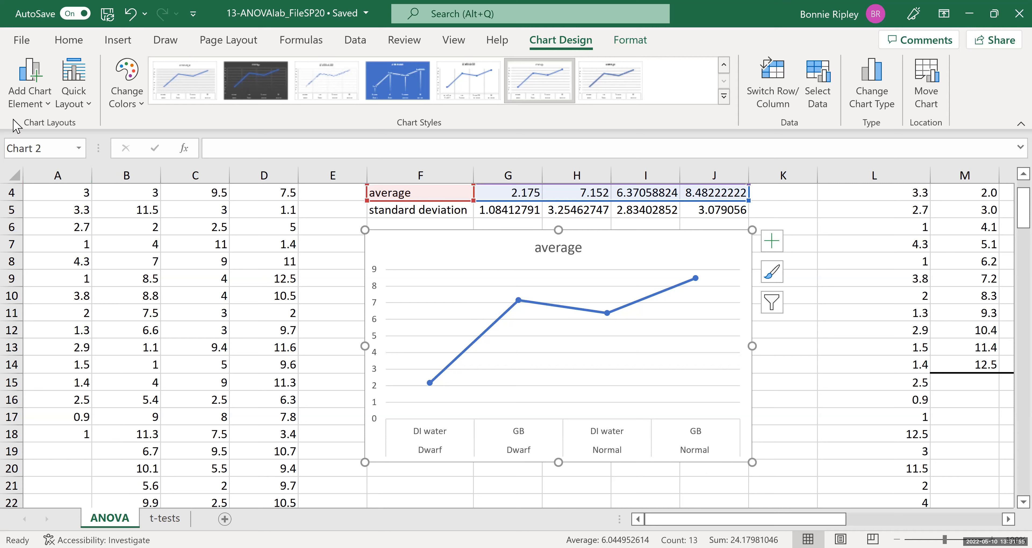
Add a primary horizontal axis title reading "Corn Type and Treatment" to the chart.
{"action": "left_click", "coordinate": [18, 98]}
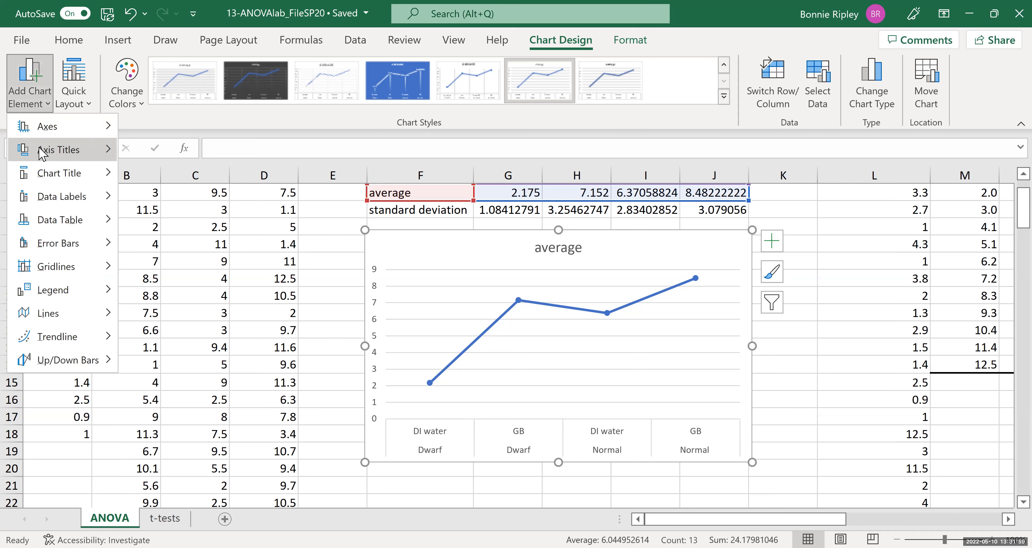
{"action": "mouse_move", "coordinate": [43, 152]}
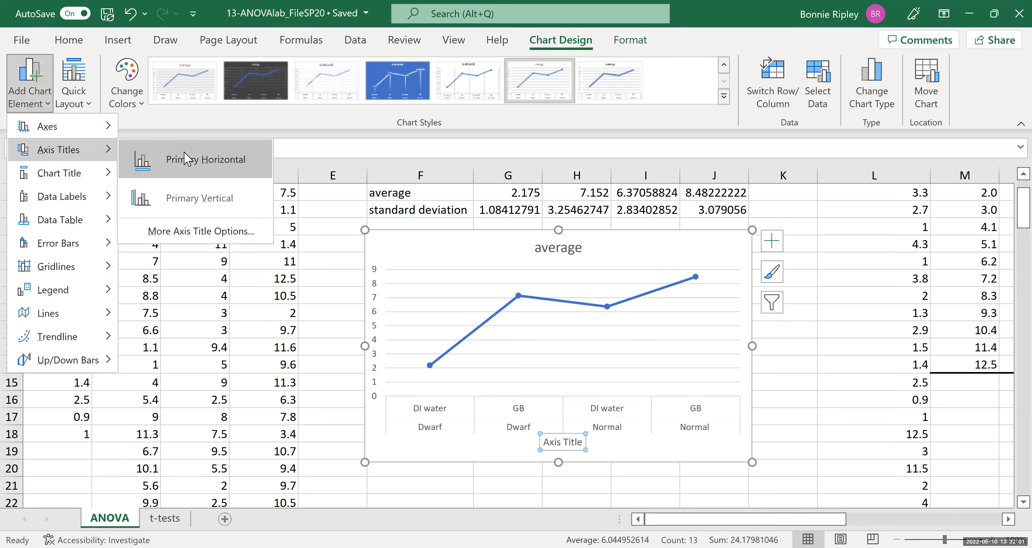
{"action": "left_click", "coordinate": [186, 157]}
{"action": "type", "text": "Cor"}
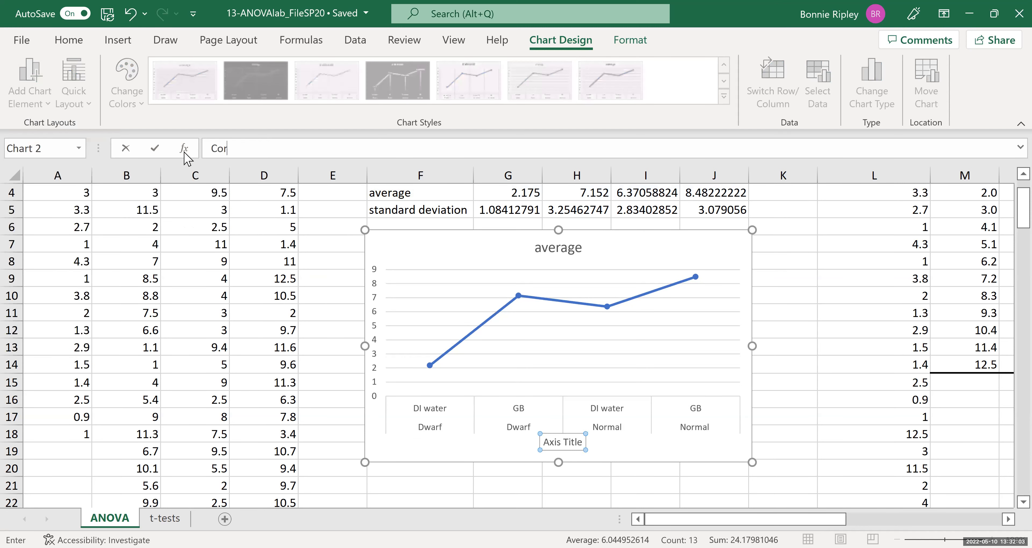
{"action": "type", "text": "n Type and Treatment"}
{"action": "key", "text": "Return"}
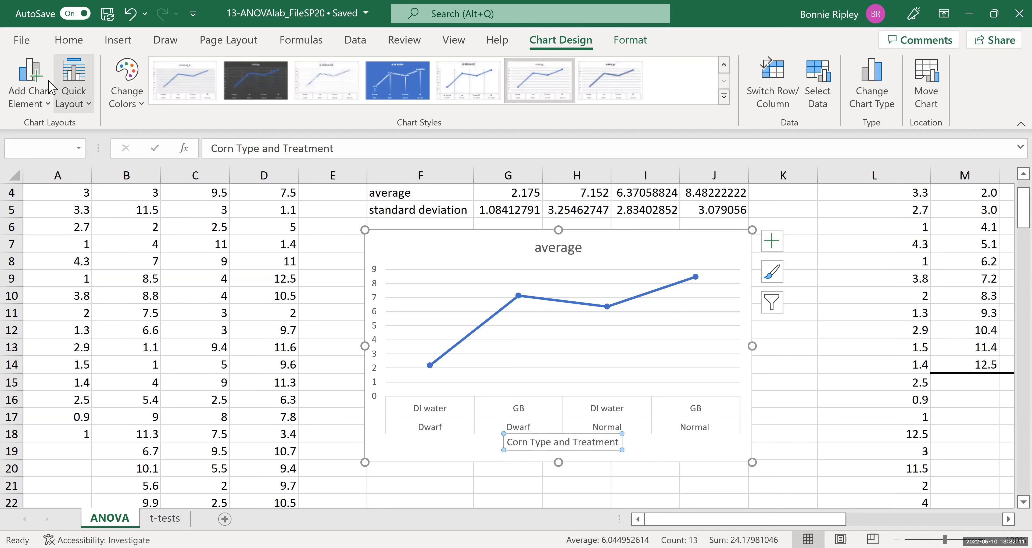
Add a primary vertical axis title reading "Plant Height (cm)".
{"action": "left_click", "coordinate": [25, 93]}
{"action": "mouse_move", "coordinate": [45, 156]}
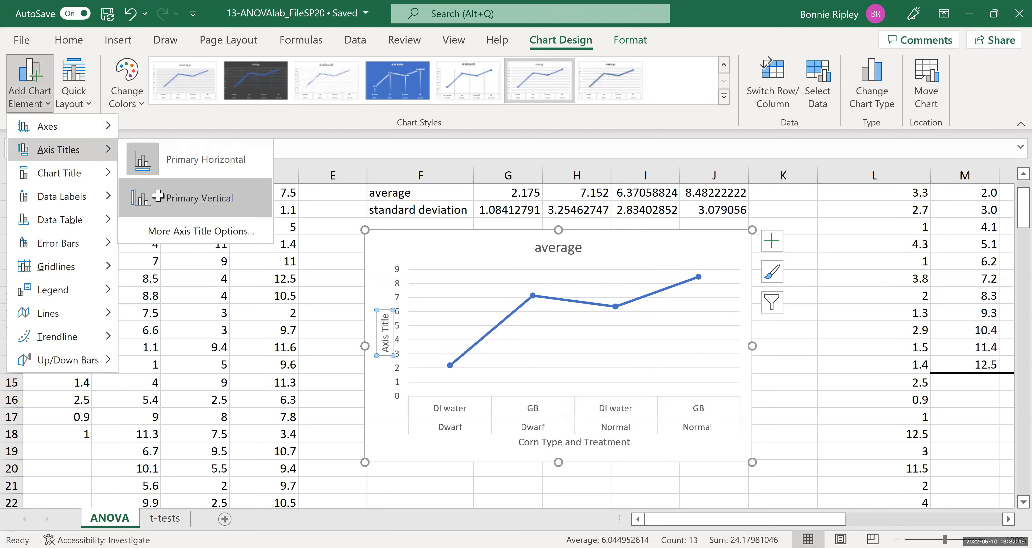
{"action": "left_click", "coordinate": [159, 196]}
{"action": "type", "text": "Plant "}
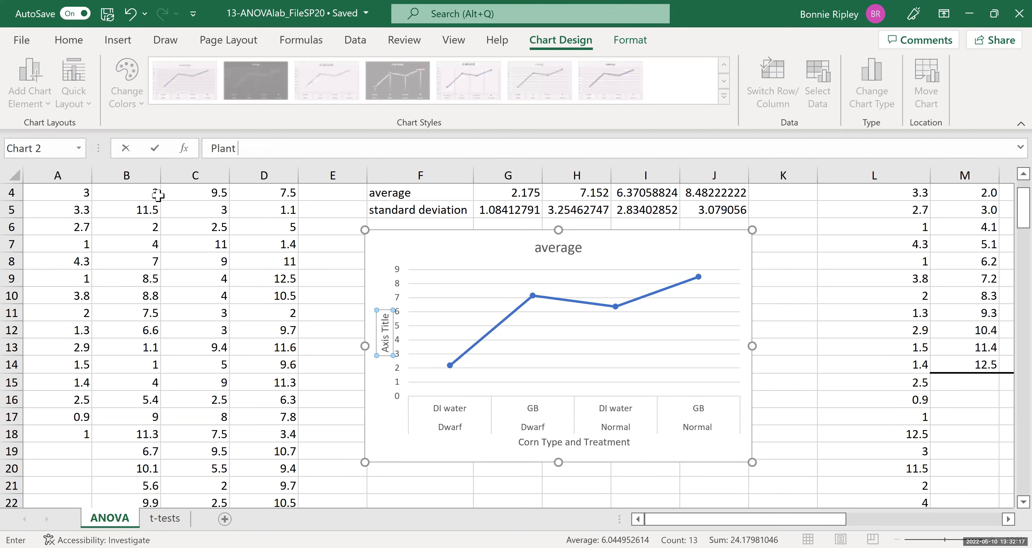
{"action": "type", "text": "Height (cm)"}
{"action": "key", "text": "Return"}
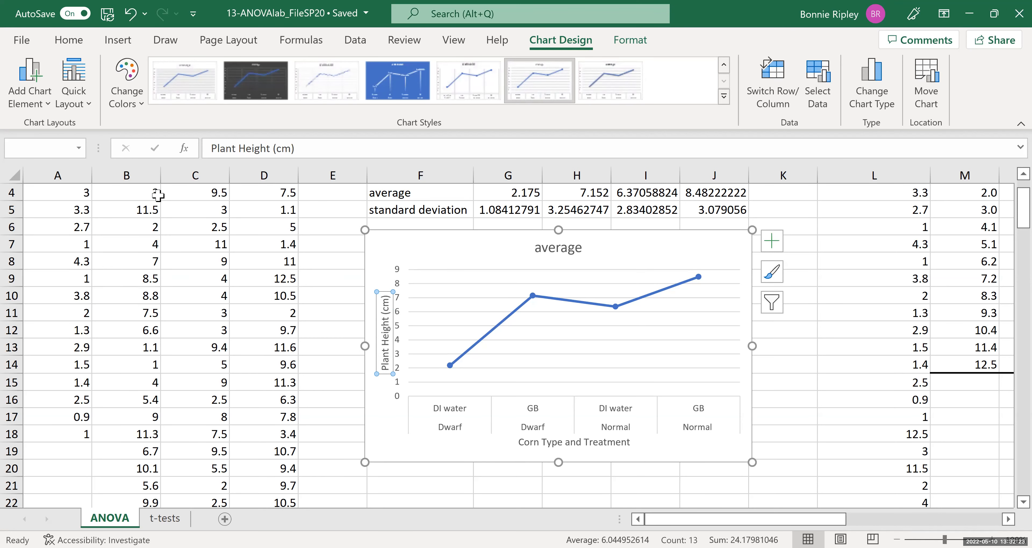
Add error bars to the average series and switch their error amount to Custom.
{"action": "left_click", "coordinate": [591, 306]}
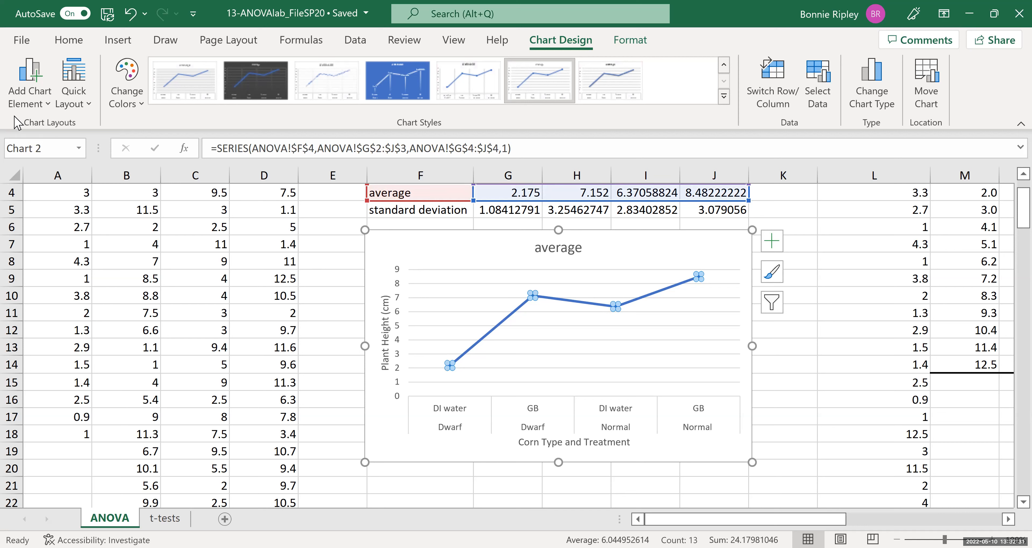
{"action": "left_click", "coordinate": [20, 105]}
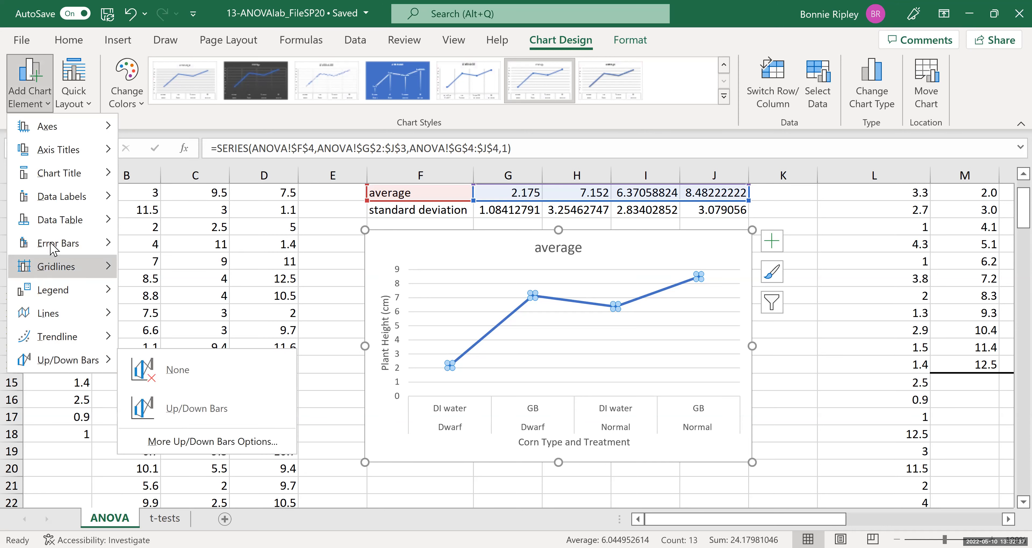
{"action": "mouse_move", "coordinate": [56, 245]}
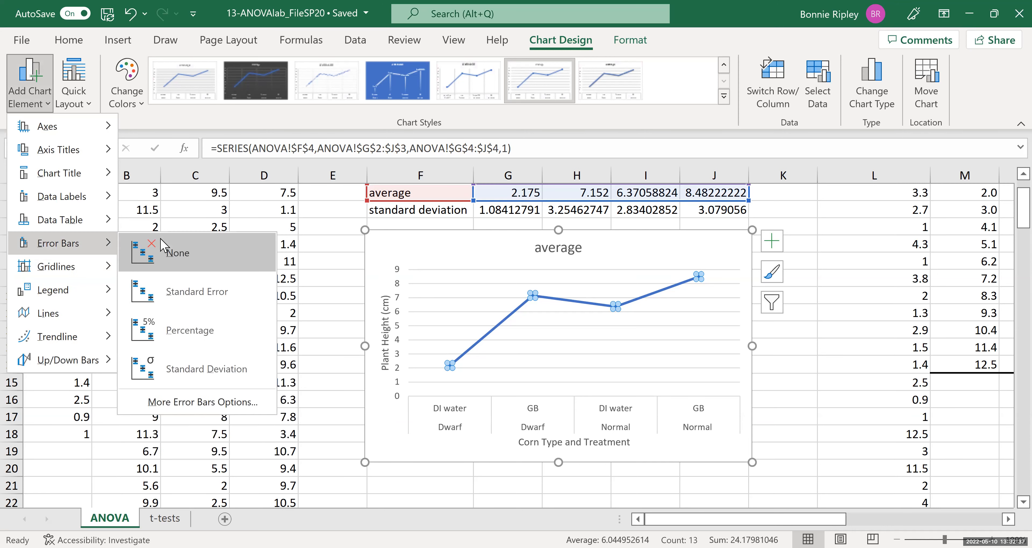
{"action": "left_click", "coordinate": [179, 403]}
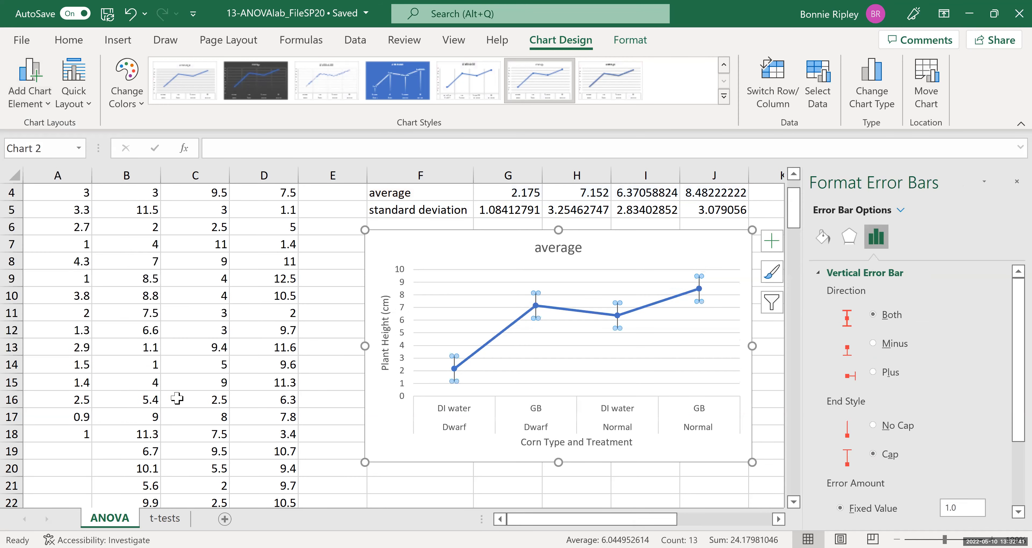
{"action": "left_click_drag", "start_coordinate": [1018, 297], "coordinate": [1018, 360]}
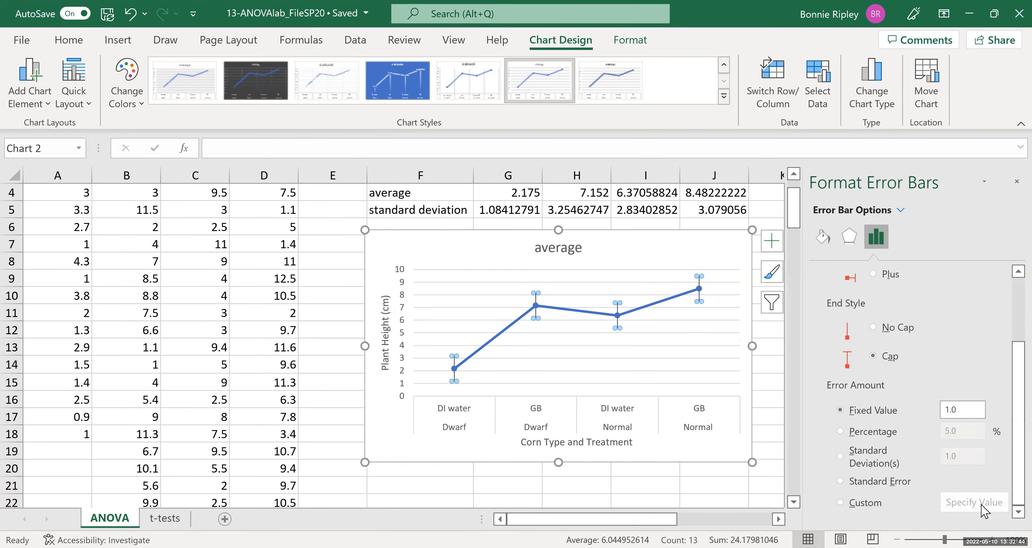
{"action": "left_click", "coordinate": [841, 504]}
Set the custom positive error value to the standard deviations in G5:J5.
{"action": "left_click", "coordinate": [977, 499]}
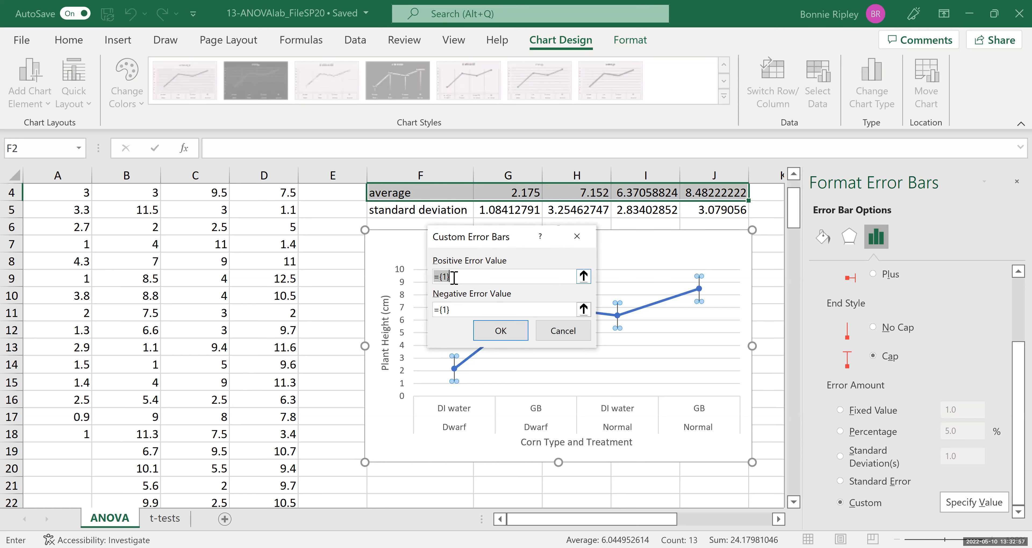
{"action": "key", "text": "BackSpace"}
{"action": "left_click", "coordinate": [487, 211]}
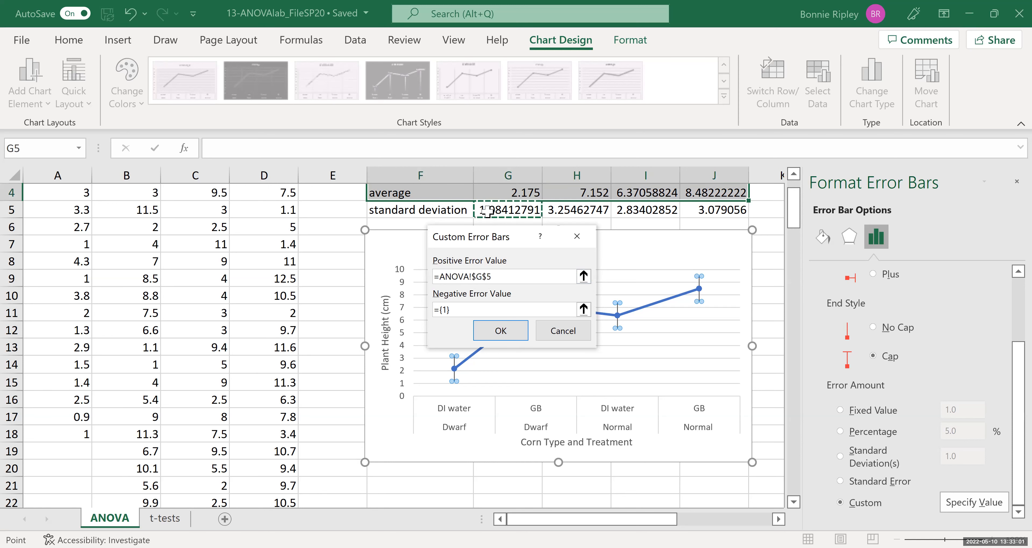
{"action": "key", "text": "shift+Right"}
{"action": "key", "text": "shift+Right"}
{"action": "key", "text": "shift+Right"}
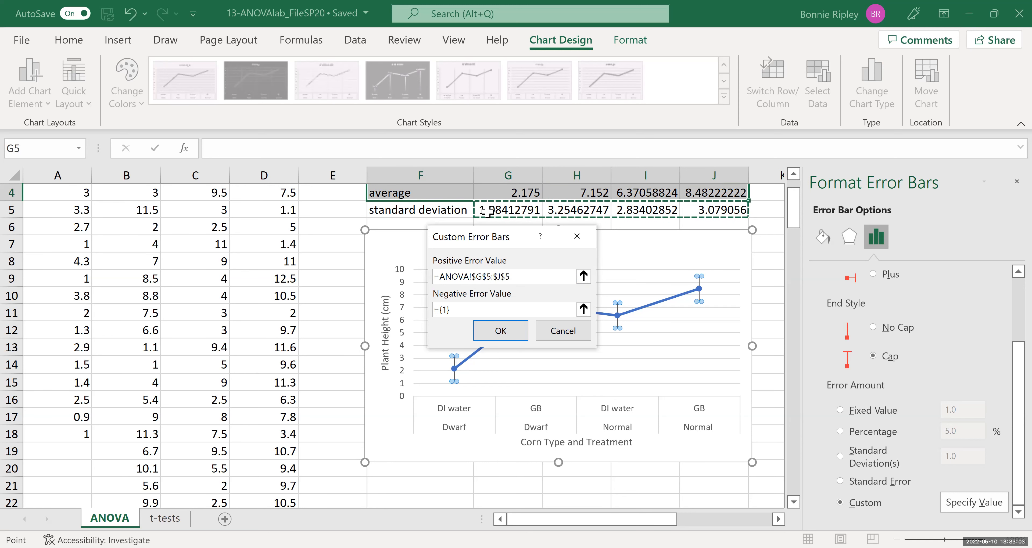
Set the custom negative error value to the standard deviations in G5:J5 and confirm the error bars.
{"action": "left_click", "coordinate": [465, 313]}
{"action": "key", "text": "BackSpace"}
{"action": "key", "text": "BackSpace"}
{"action": "key", "text": "BackSpace"}
{"action": "key", "text": "BackSpace"}
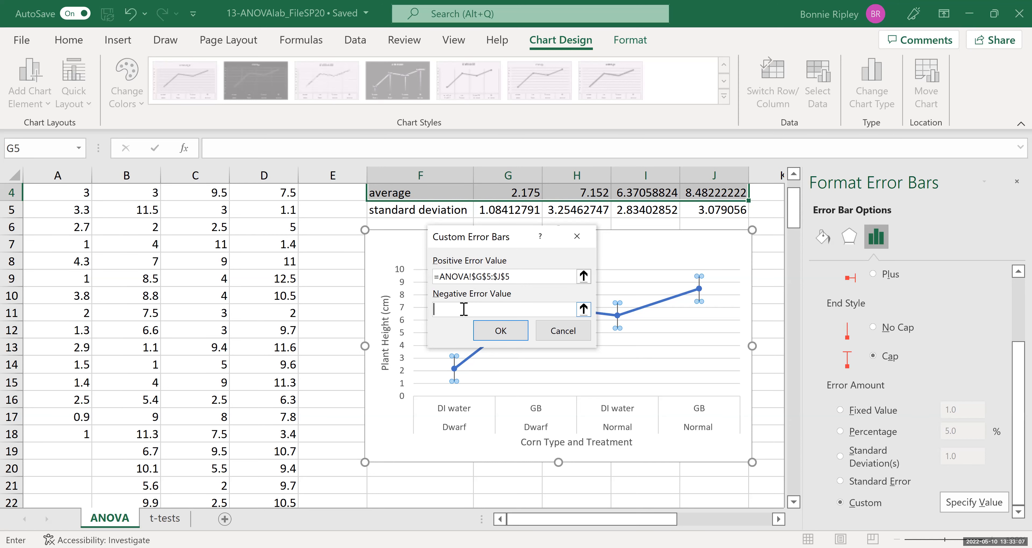
{"action": "left_click", "coordinate": [486, 207]}
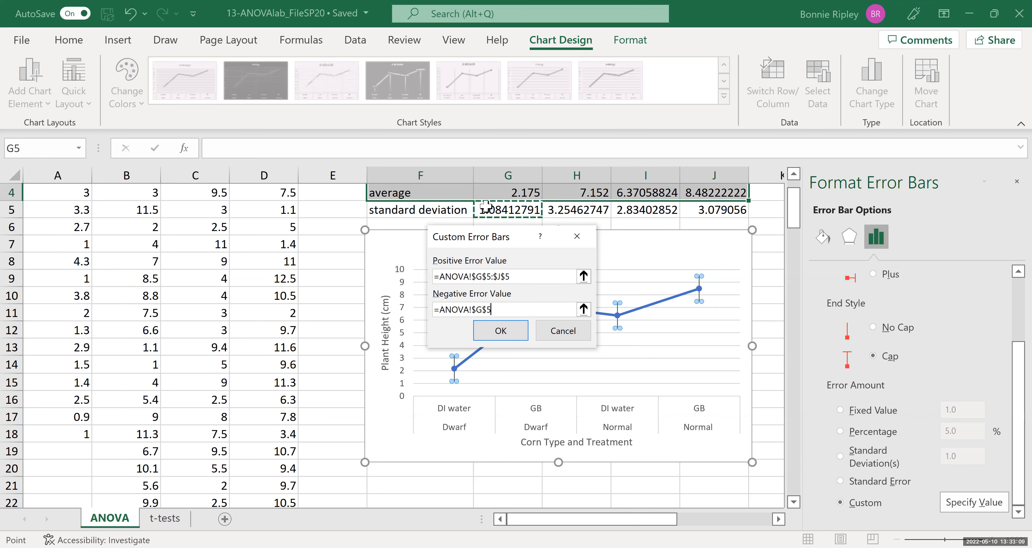
{"action": "left_click_drag", "start_coordinate": [486, 207], "coordinate": [717, 210]}
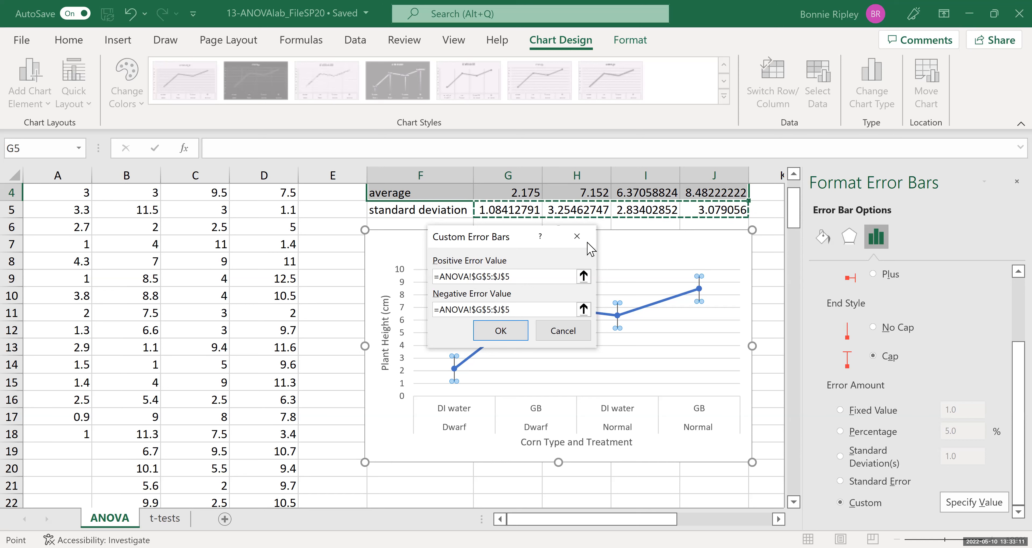
{"action": "left_click", "coordinate": [514, 332]}
Remove the connecting line from the average data series so only markers remain.
{"action": "left_click", "coordinate": [692, 443]}
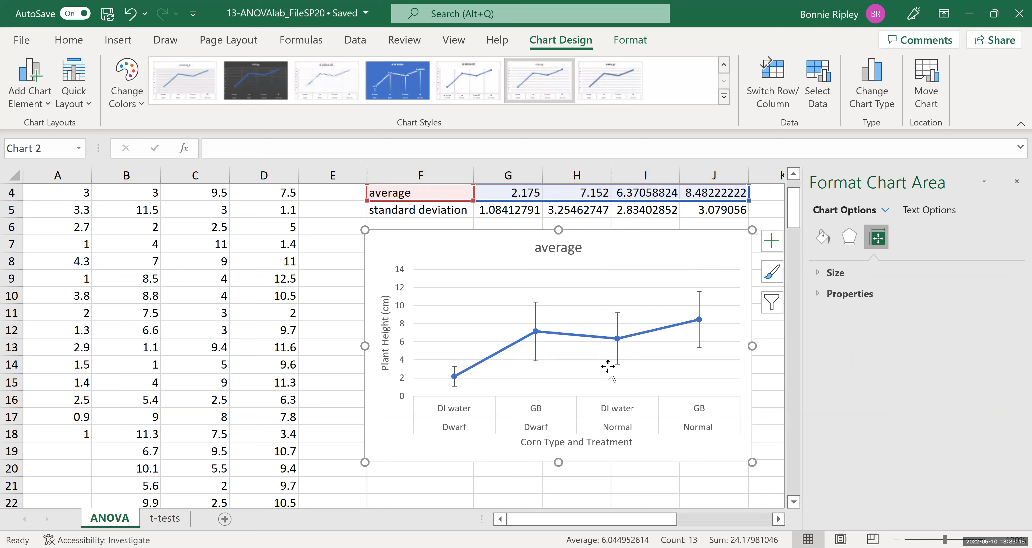
{"action": "left_click", "coordinate": [597, 338]}
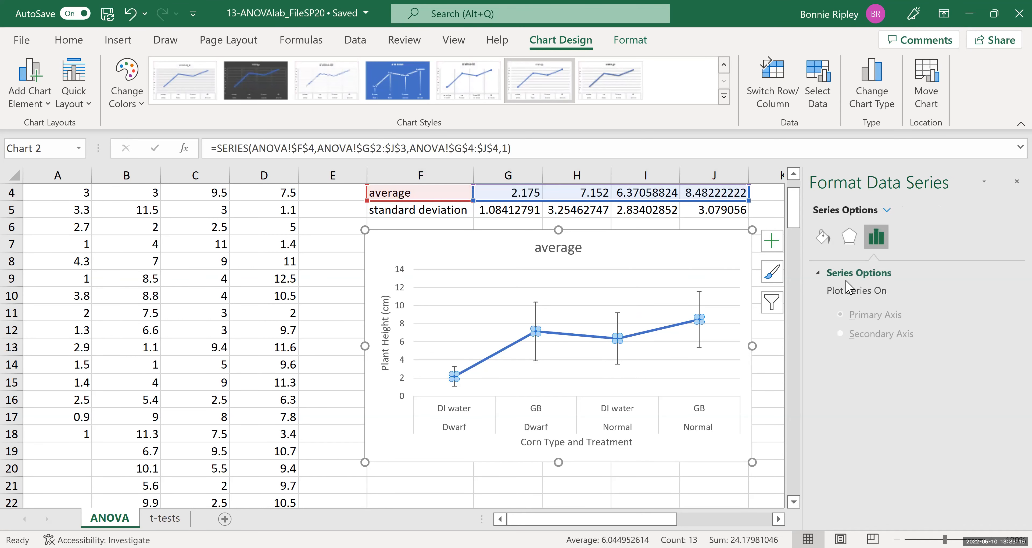
{"action": "left_click", "coordinate": [823, 237]}
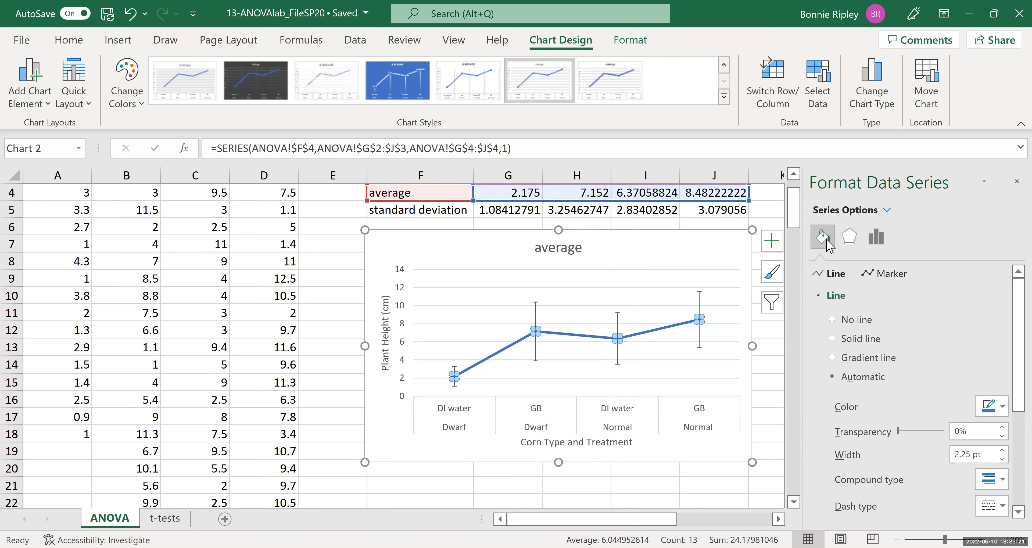
{"action": "left_click", "coordinate": [832, 320]}
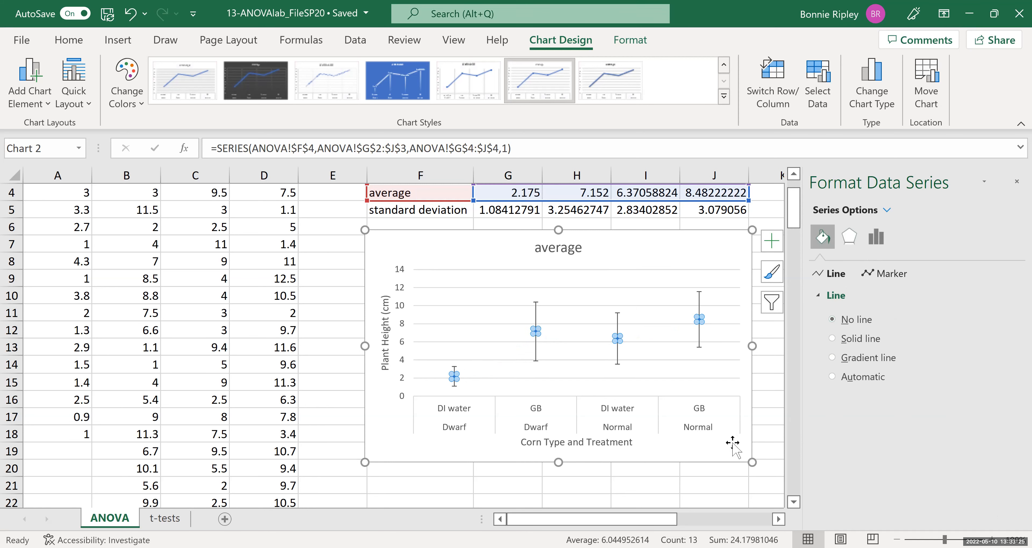
Give the series markers a solid fill in a dark theme colour.
{"action": "left_click", "coordinate": [888, 274]}
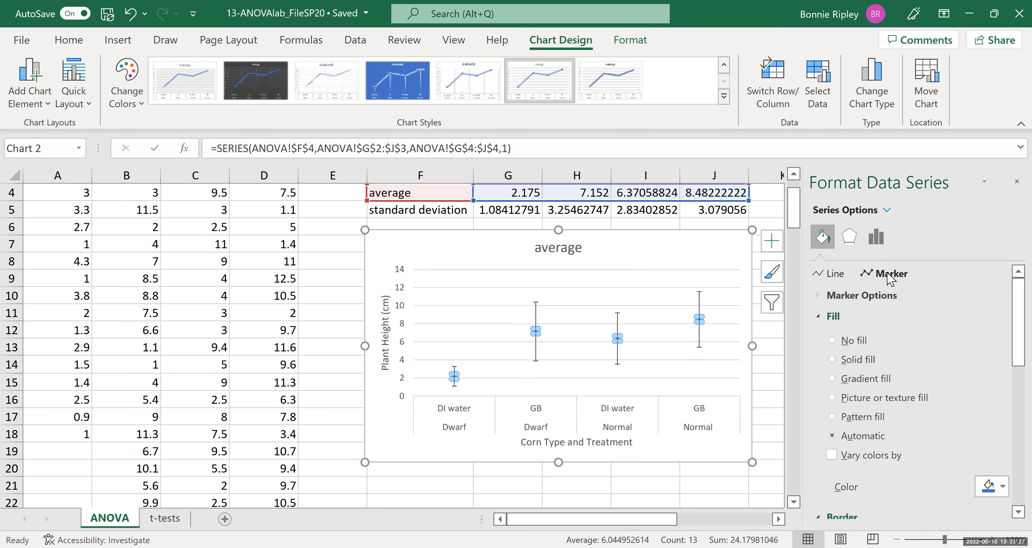
{"action": "left_click", "coordinate": [833, 359]}
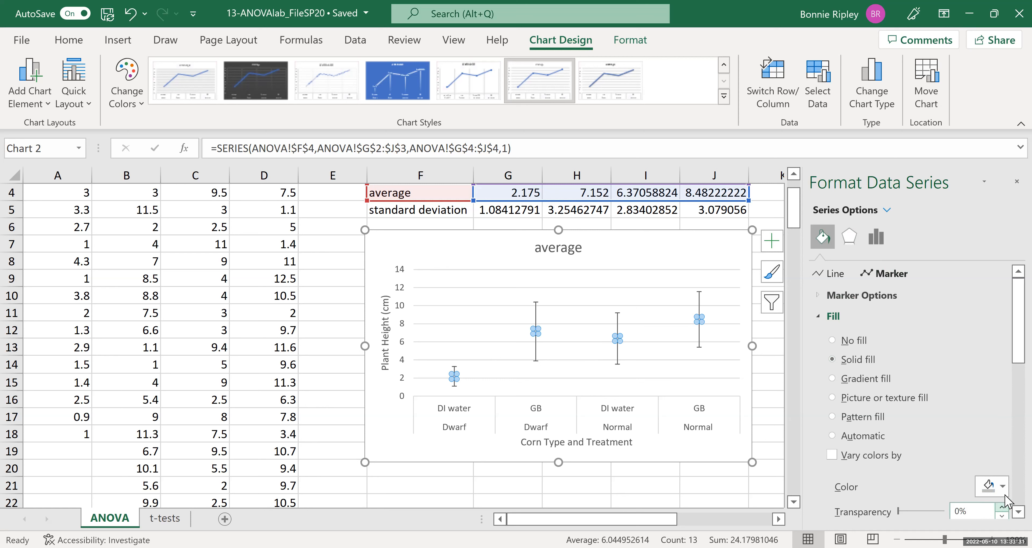
{"action": "left_click", "coordinate": [1004, 487]}
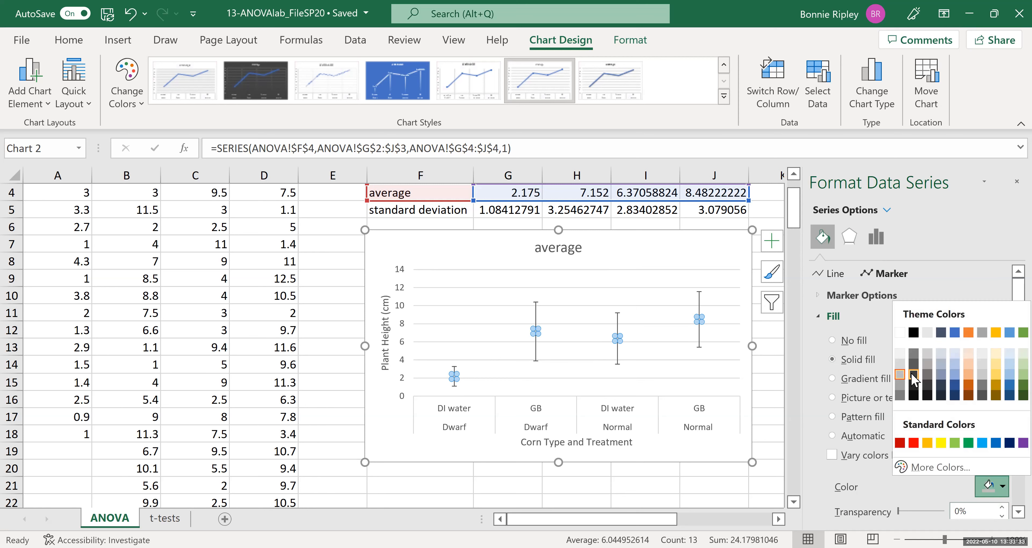
{"action": "left_click", "coordinate": [897, 376]}
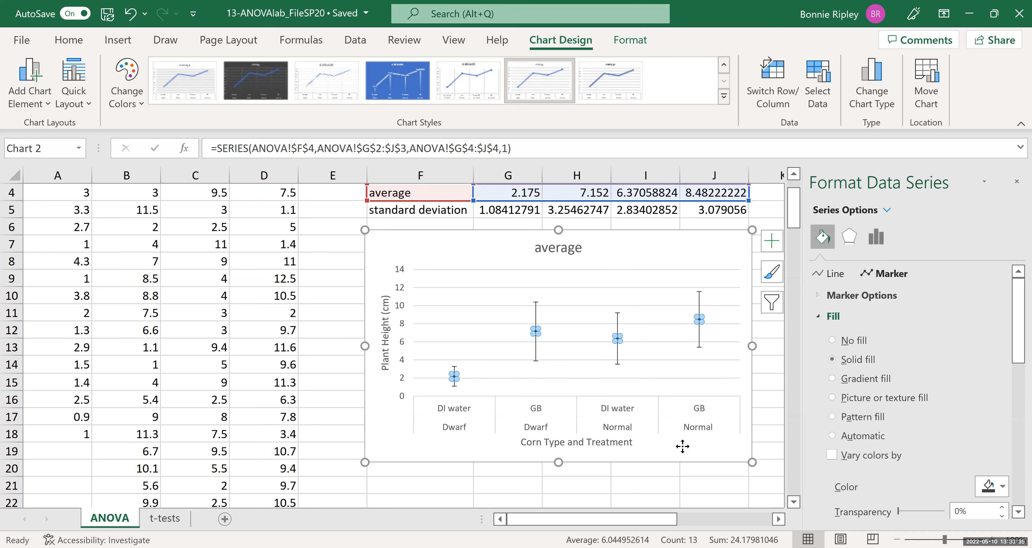
{"action": "left_click", "coordinate": [683, 447]}
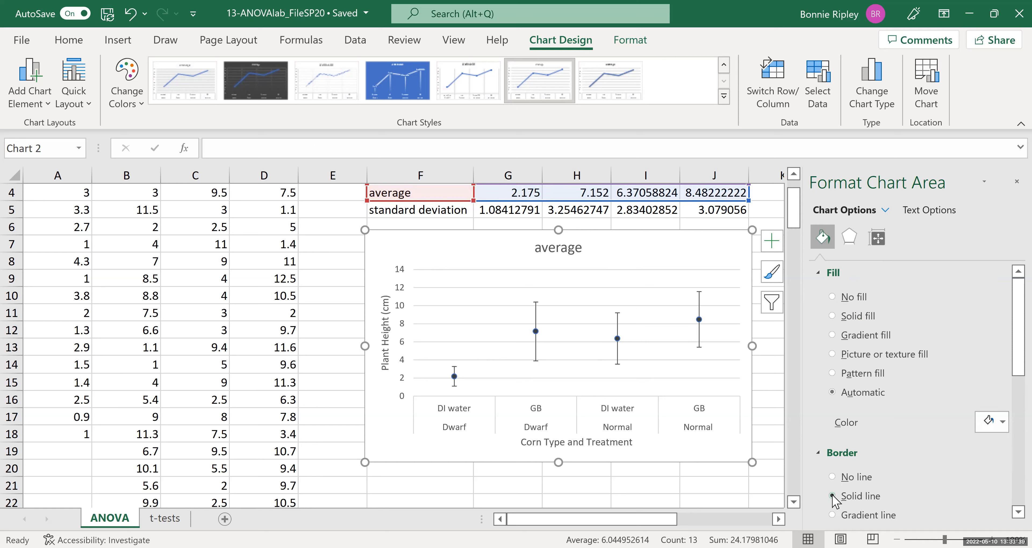
Set the chart area's solid border colour to a dark theme colour.
{"action": "left_click_drag", "start_coordinate": [1017, 327], "coordinate": [1005, 394]}
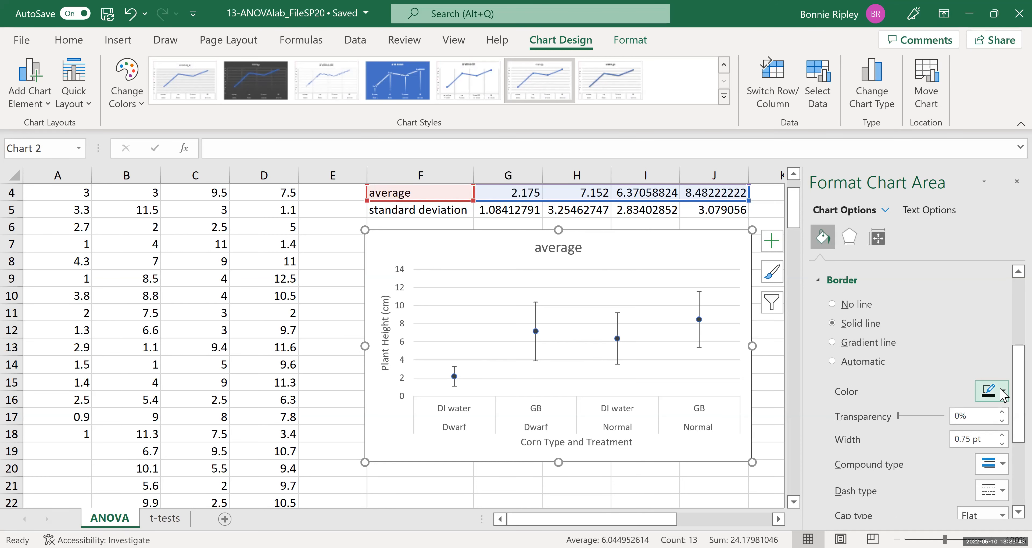
{"action": "left_click", "coordinate": [1003, 393]}
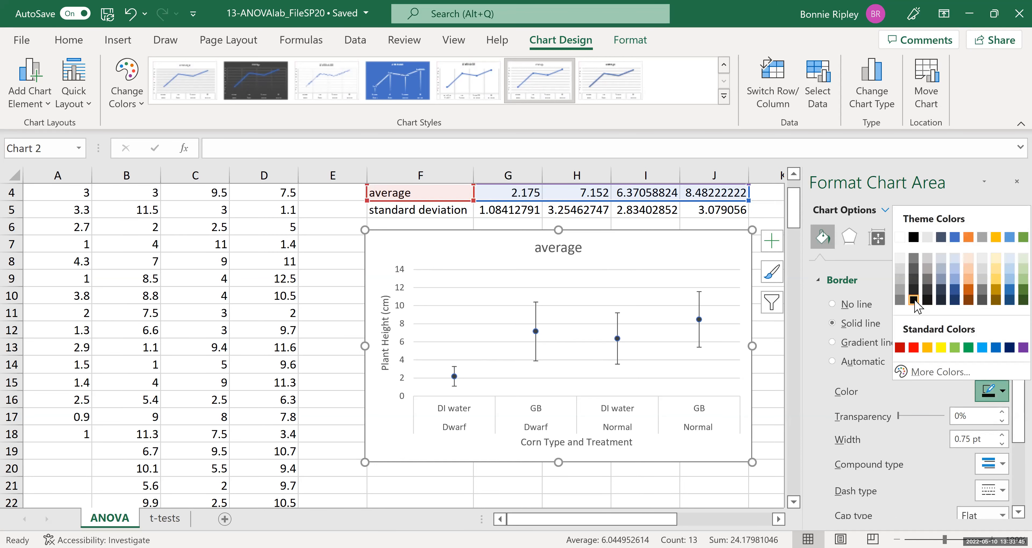
{"action": "left_click", "coordinate": [914, 300]}
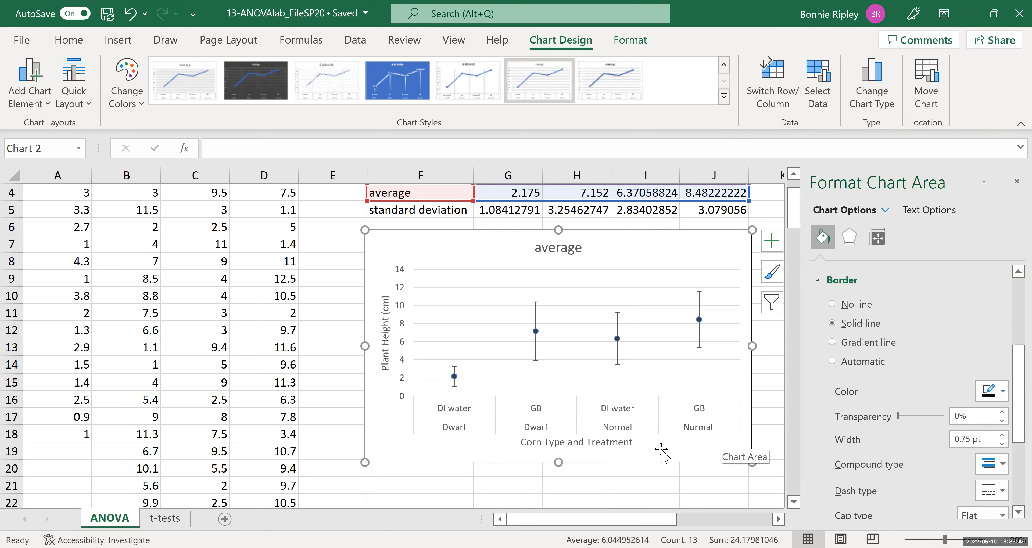
Give the average series markers a solid border line in a dark theme colour.
{"action": "left_click", "coordinate": [618, 344]}
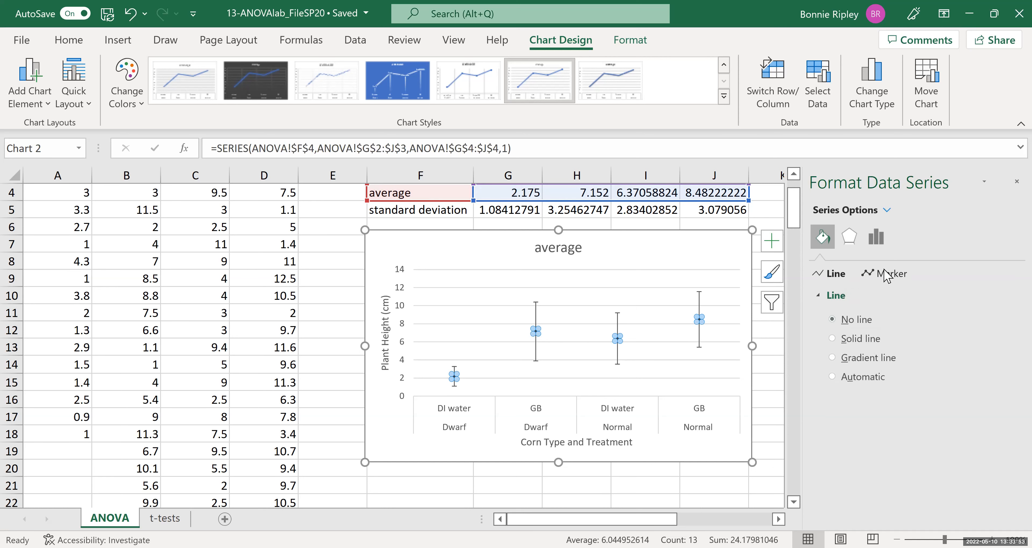
{"action": "left_click", "coordinate": [887, 276]}
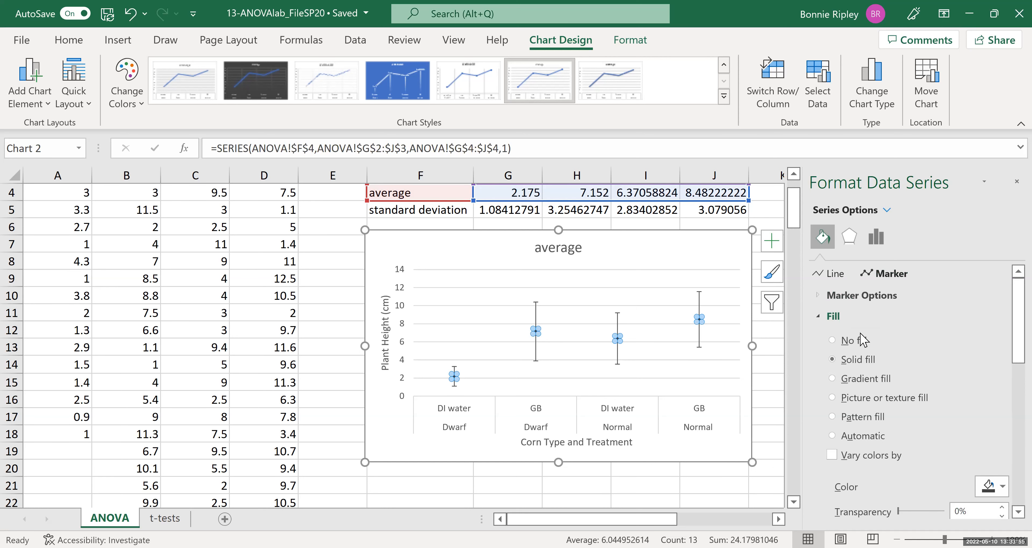
{"action": "left_click_drag", "start_coordinate": [1009, 304], "coordinate": [1008, 395]}
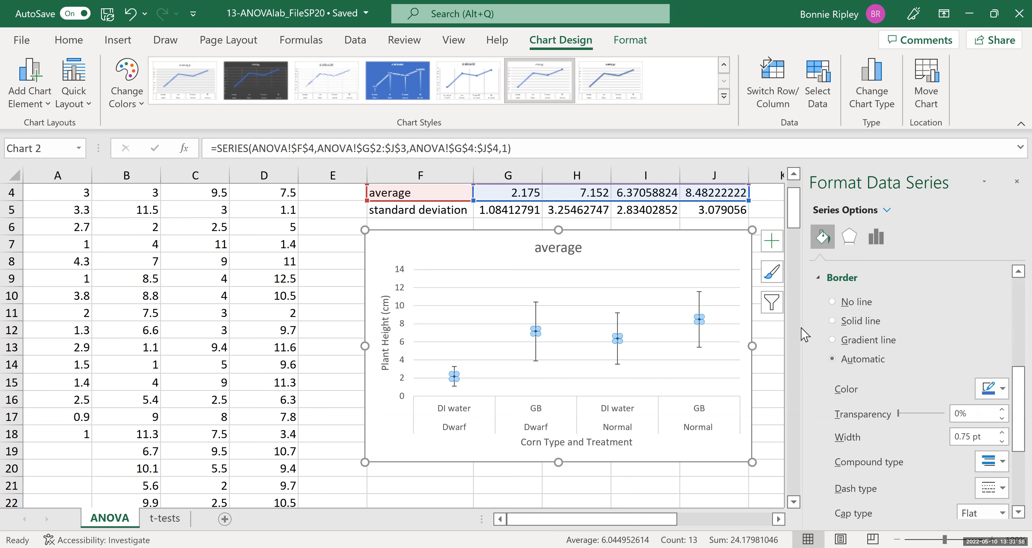
{"action": "left_click", "coordinate": [832, 321]}
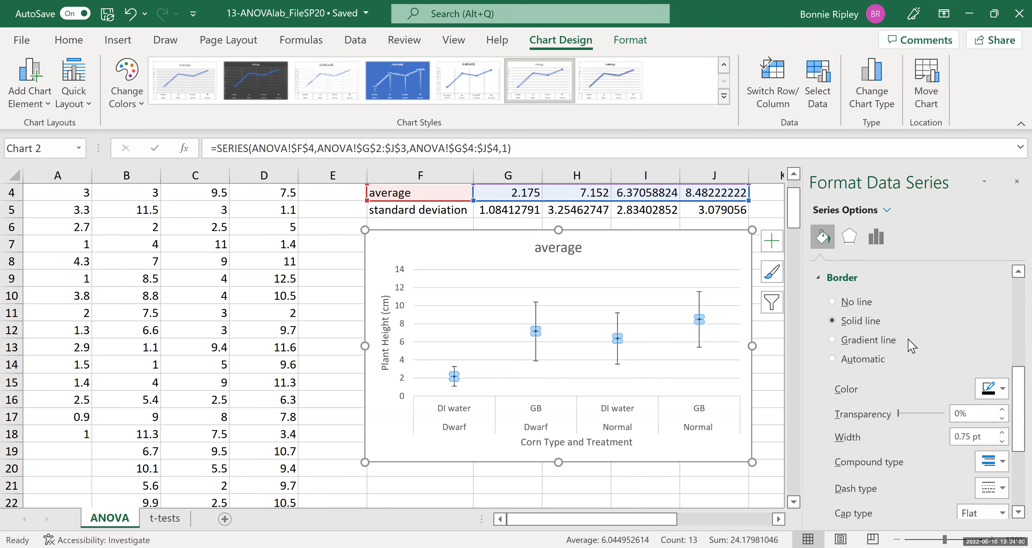
{"action": "left_click", "coordinate": [1003, 390]}
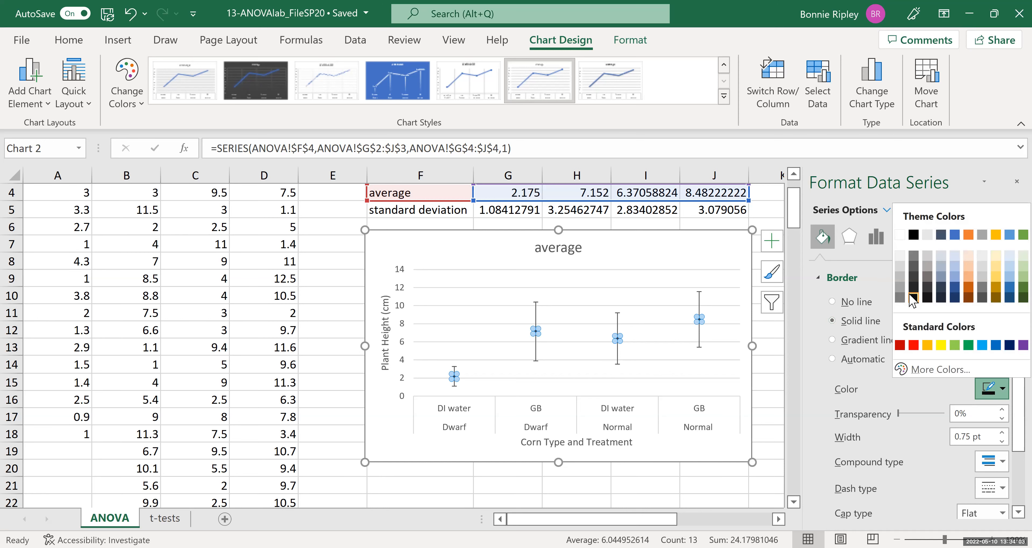
{"action": "left_click", "coordinate": [675, 440]}
{"action": "left_click", "coordinate": [674, 441]}
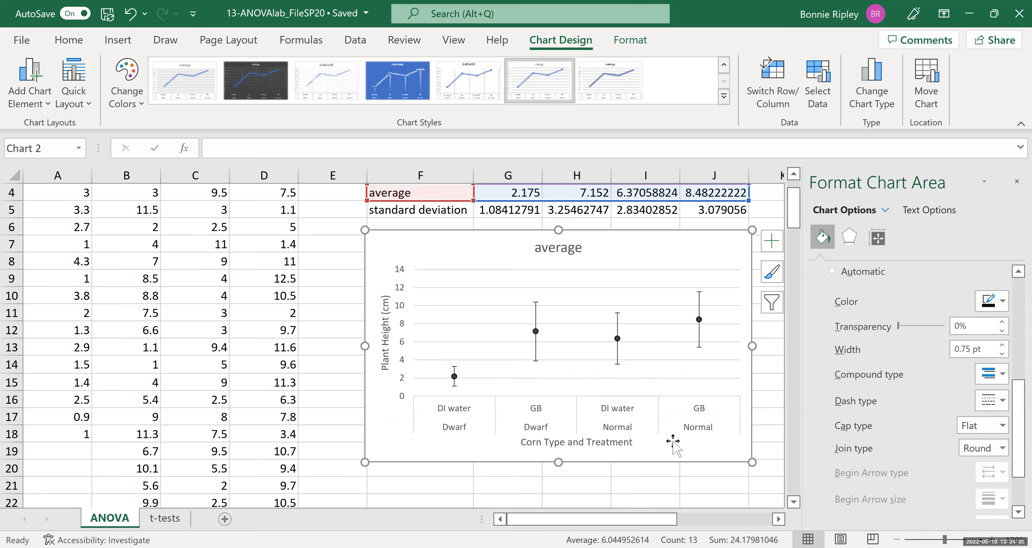
Delete the chart title and close the formatting pane.
{"action": "left_click", "coordinate": [558, 253]}
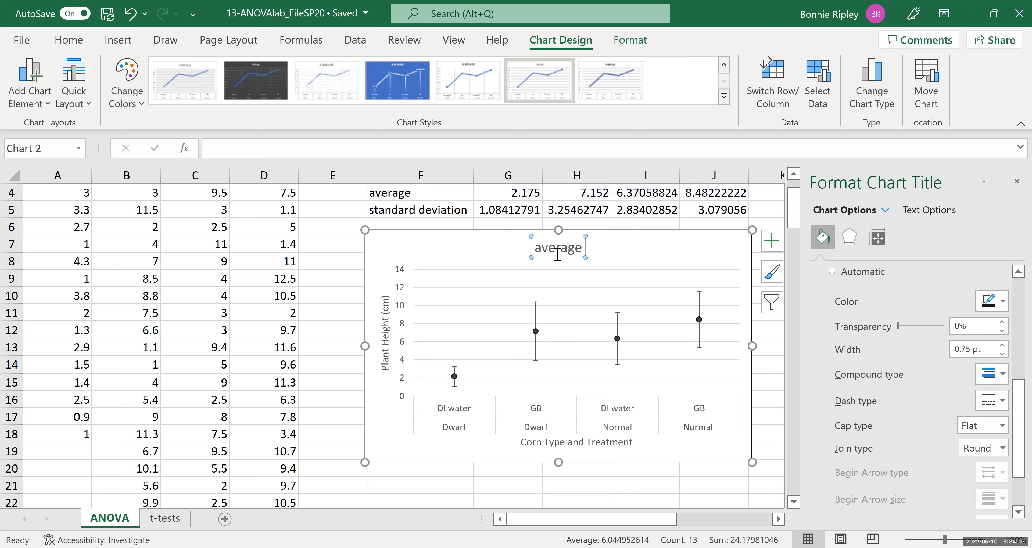
{"action": "key", "text": "Delete"}
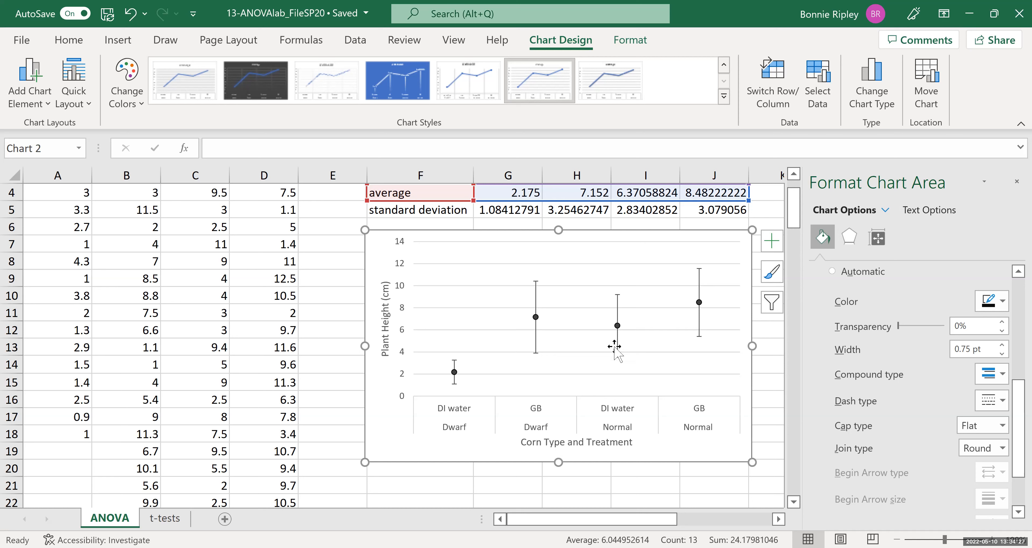
{"action": "right_click", "coordinate": [628, 332]}
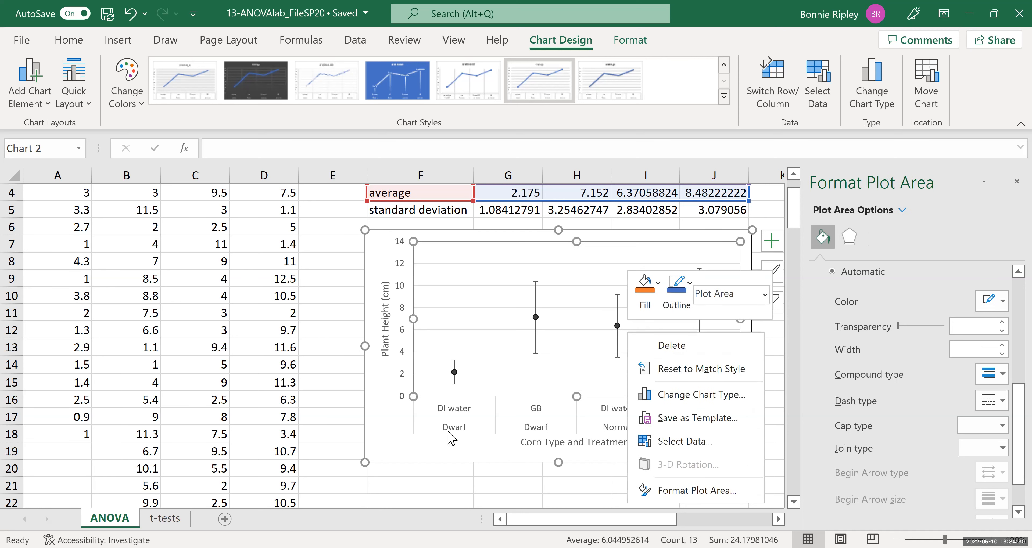
{"action": "left_click", "coordinate": [414, 446]}
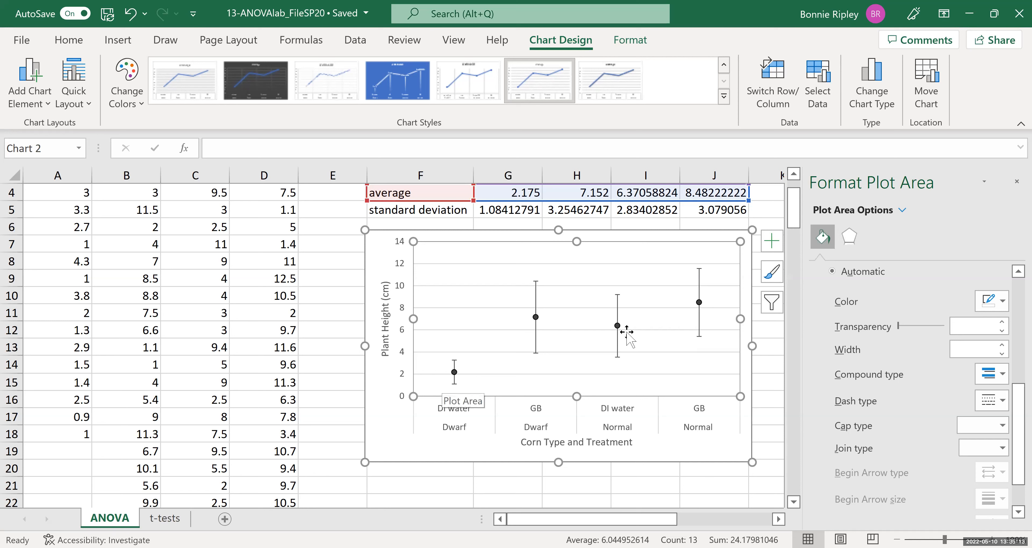
{"action": "left_click", "coordinate": [1017, 182]}
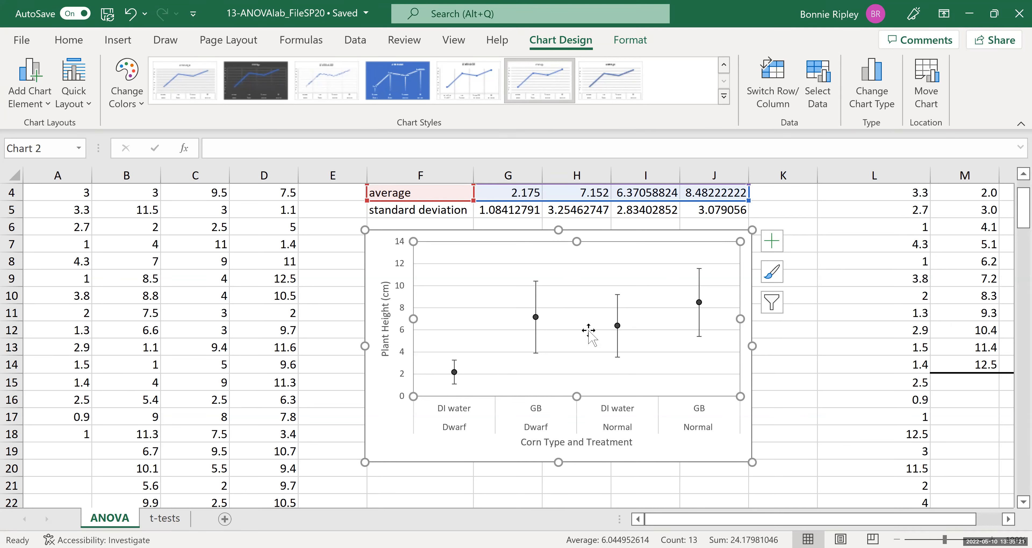
Scroll across the sheet to review the histogram and data beside the chart.
{"action": "left_click_drag", "start_coordinate": [673, 526], "coordinate": [848, 515]}
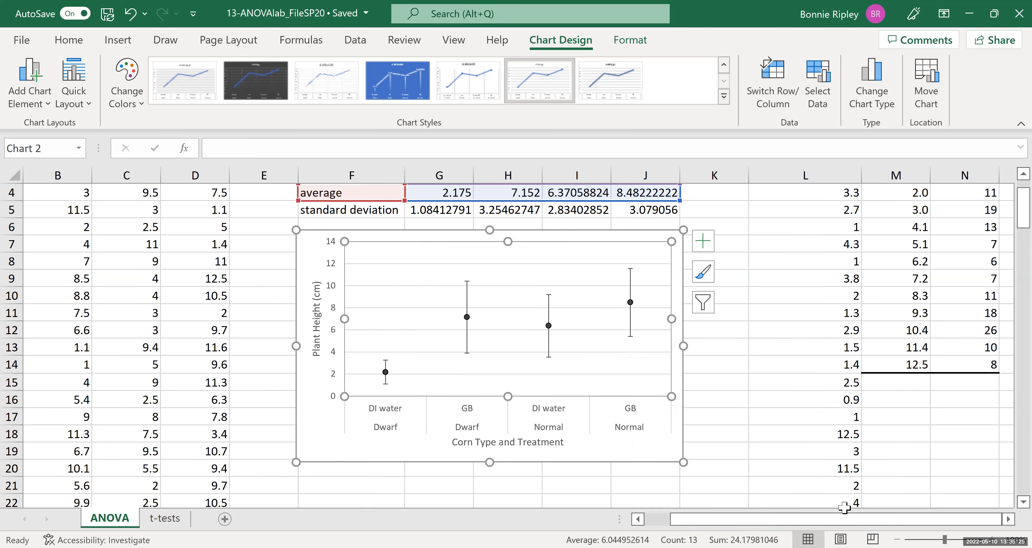
{"action": "left_click", "coordinate": [1008, 519]}
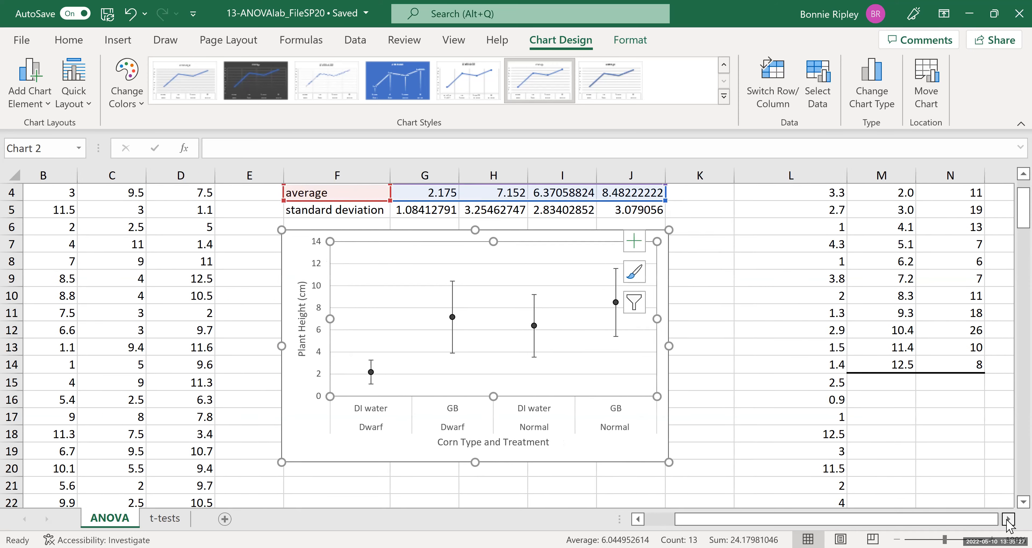
{"action": "left_click", "coordinate": [1009, 520]}
{"action": "left_click", "coordinate": [1009, 519]}
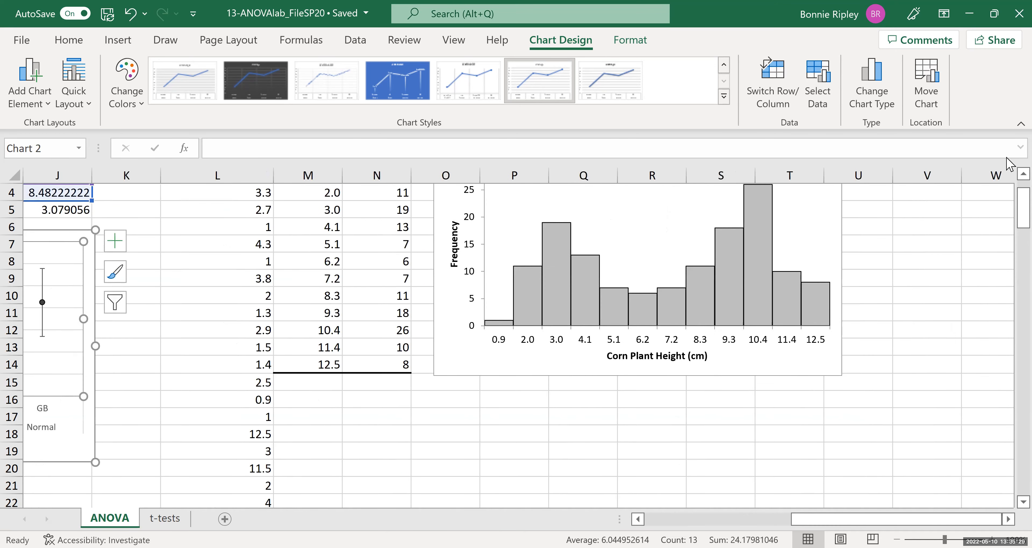
{"action": "left_click", "coordinate": [1023, 174]}
{"action": "left_click", "coordinate": [1024, 174]}
{"action": "left_click", "coordinate": [1024, 174]}
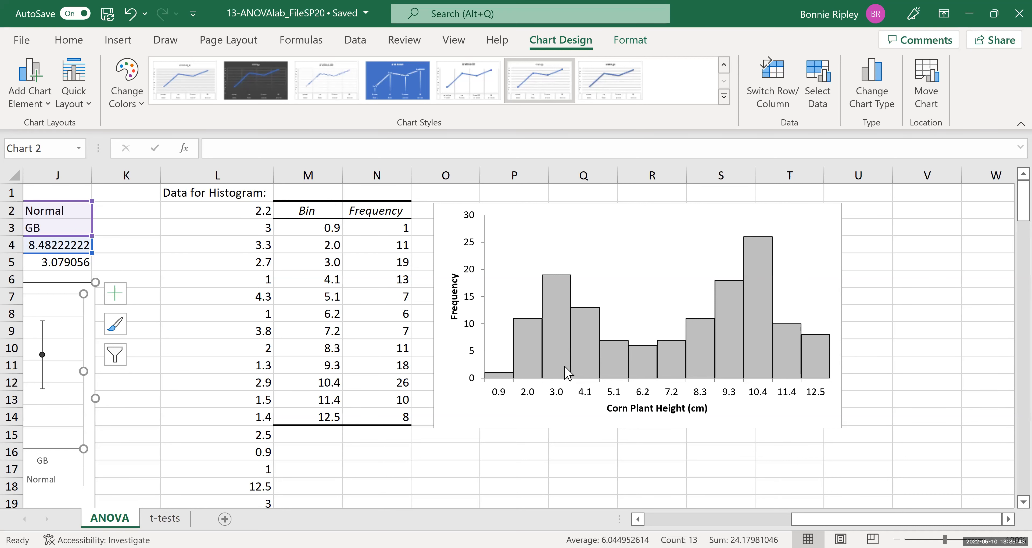
{"action": "mouse_move", "coordinate": [567, 372]}
{"action": "scroll", "coordinate": [517, 337], "scroll_direction": "left", "scroll_amount": 5}
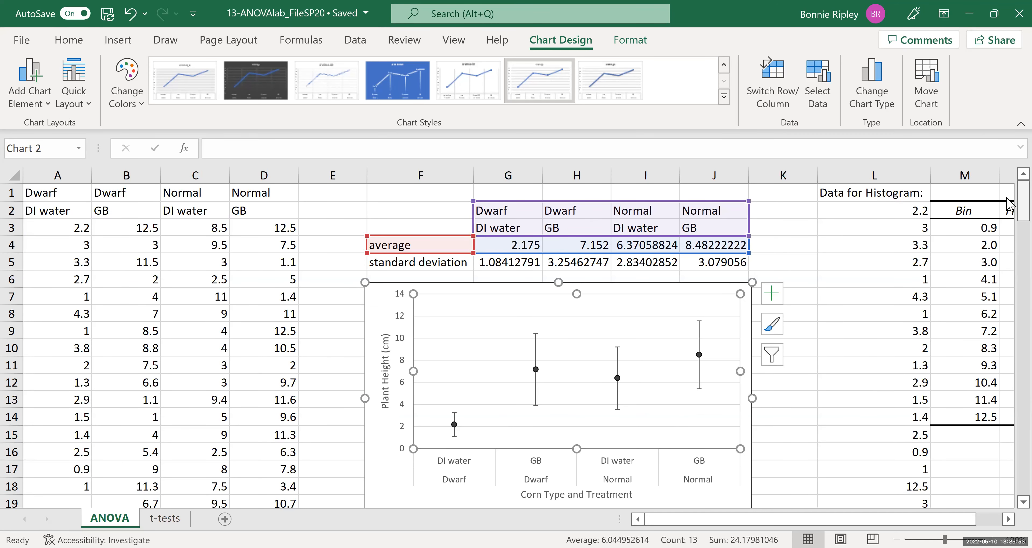
{"action": "scroll", "coordinate": [1010, 219], "scroll_direction": "down", "scroll_amount": 4}
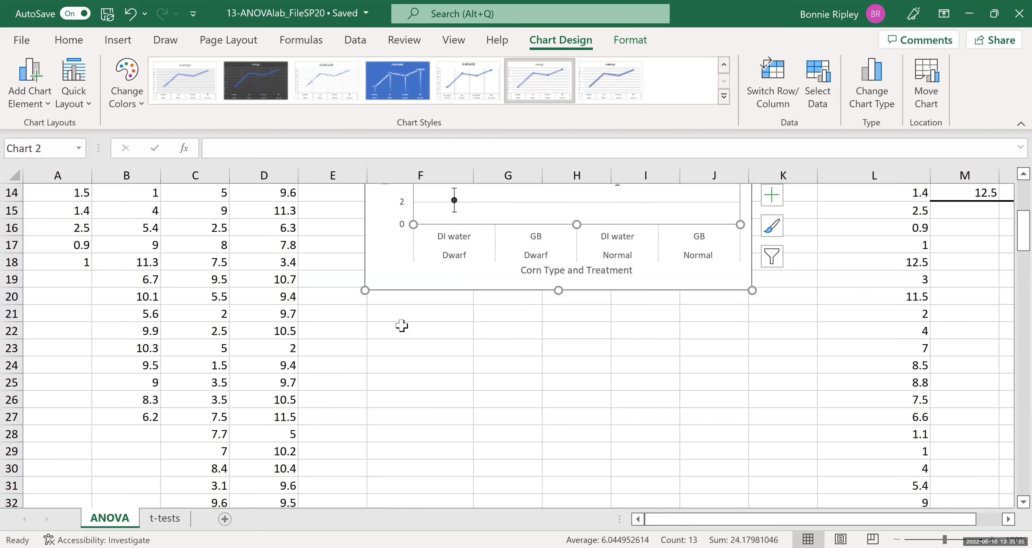
{"action": "left_click", "coordinate": [392, 320]}
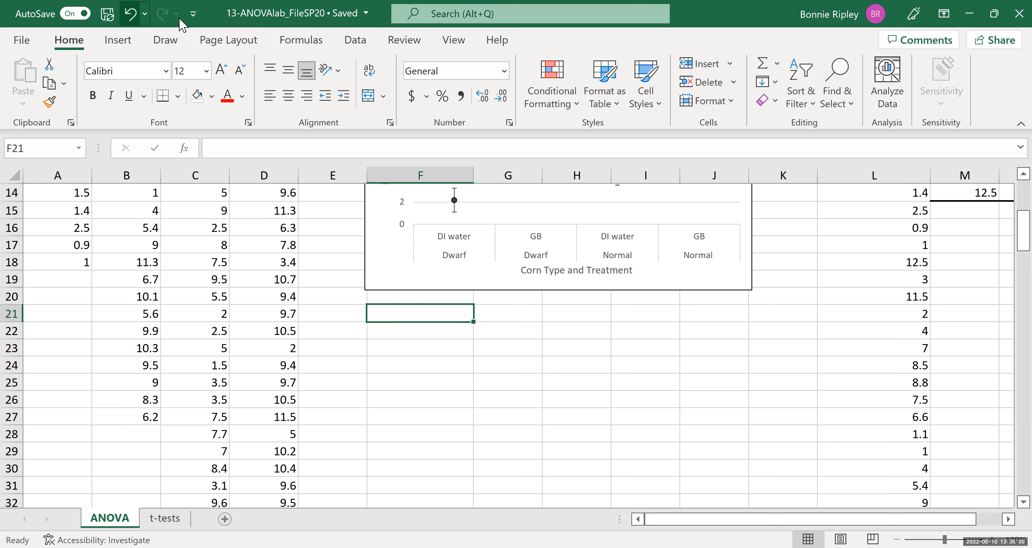
Open the Anova: Single Factor analysis tool and set its input range to A3:D53.
{"action": "left_click", "coordinate": [360, 41]}
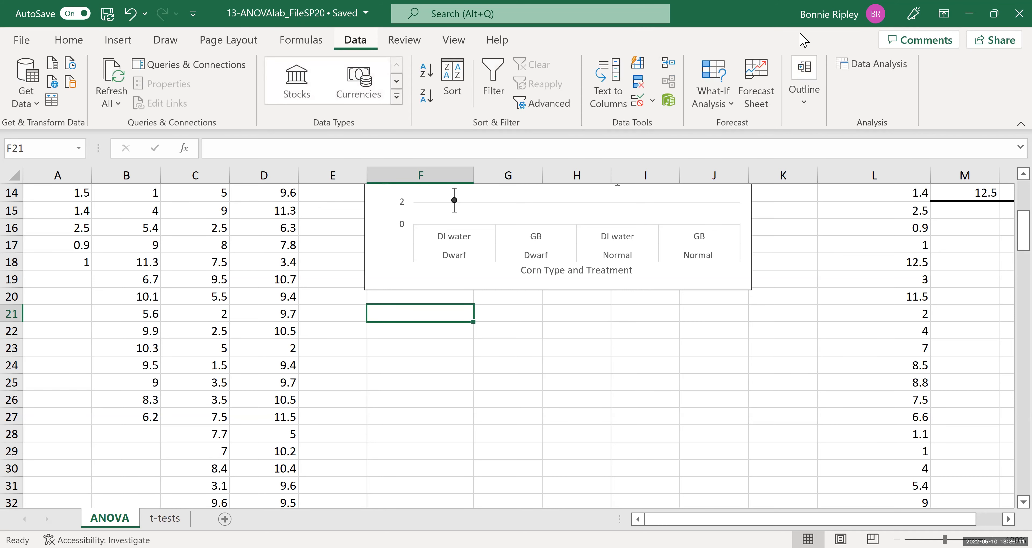
{"action": "left_click", "coordinate": [878, 69]}
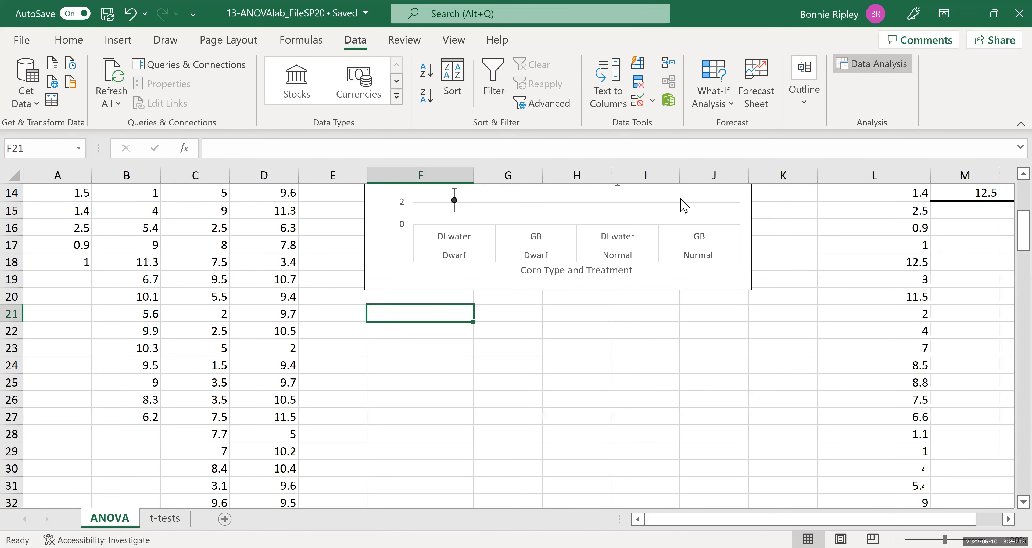
{"action": "left_click", "coordinate": [372, 224]}
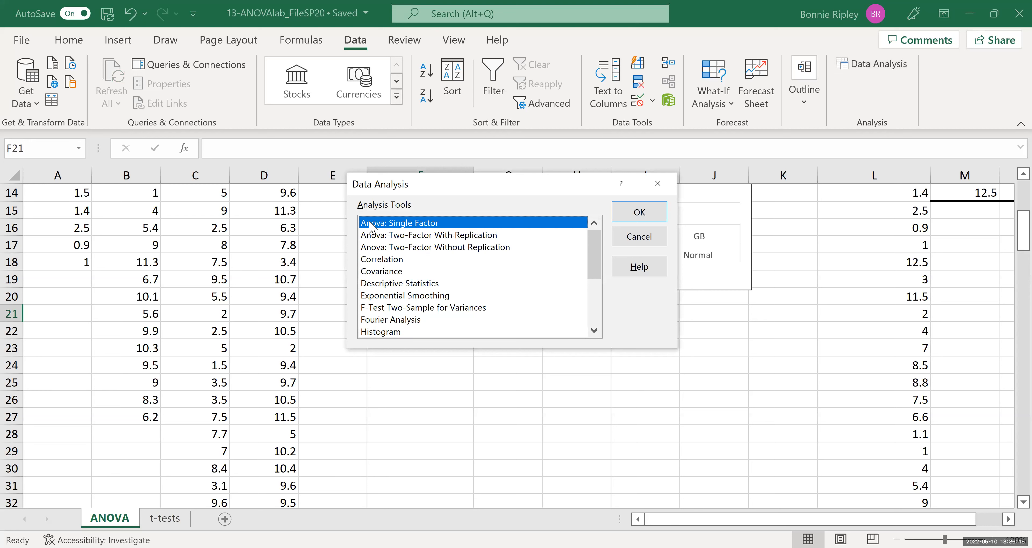
{"action": "left_click", "coordinate": [629, 215]}
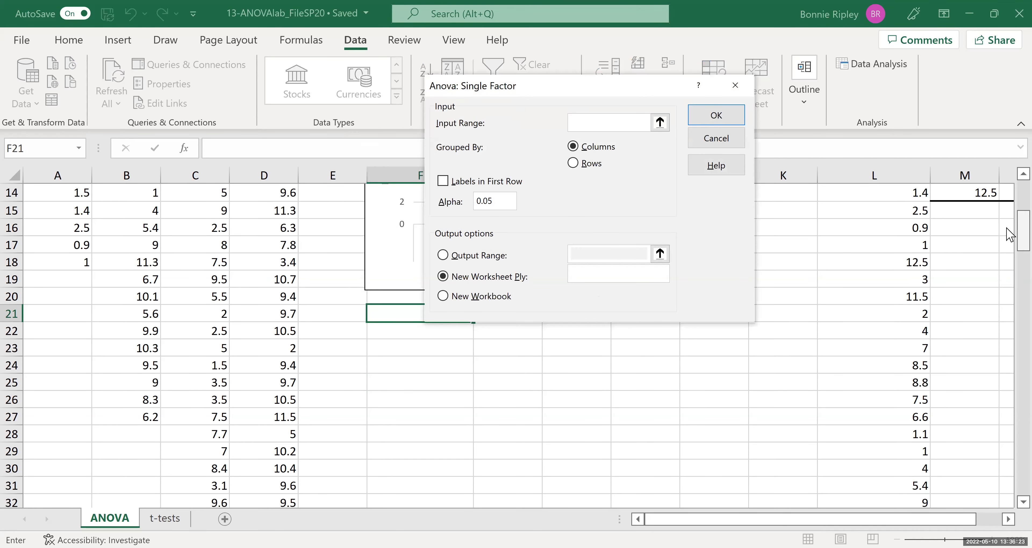
{"action": "scroll", "coordinate": [1009, 197], "scroll_direction": "up", "scroll_amount": 5}
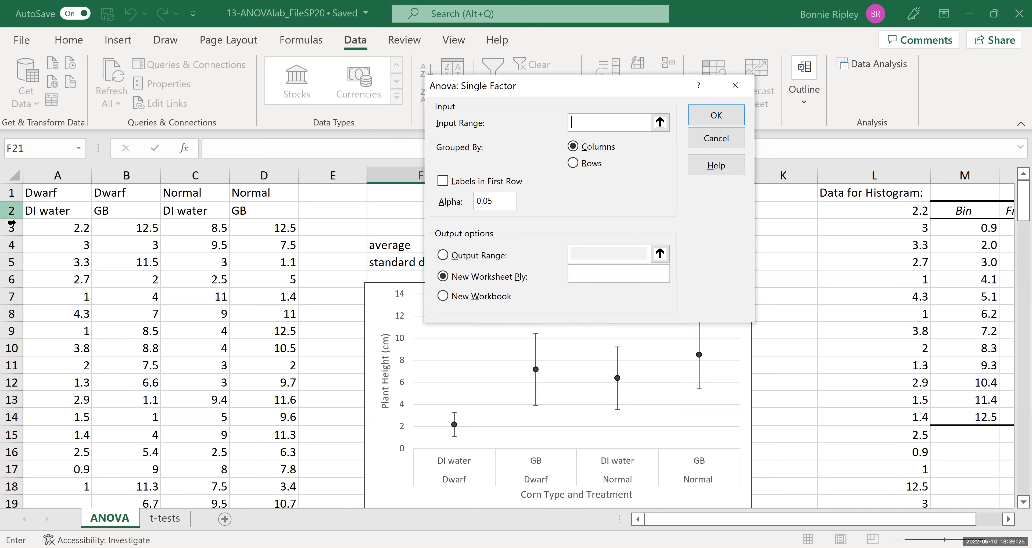
{"action": "left_click", "coordinate": [54, 228]}
{"action": "key", "text": "Right"}
{"action": "key", "text": "Right"}
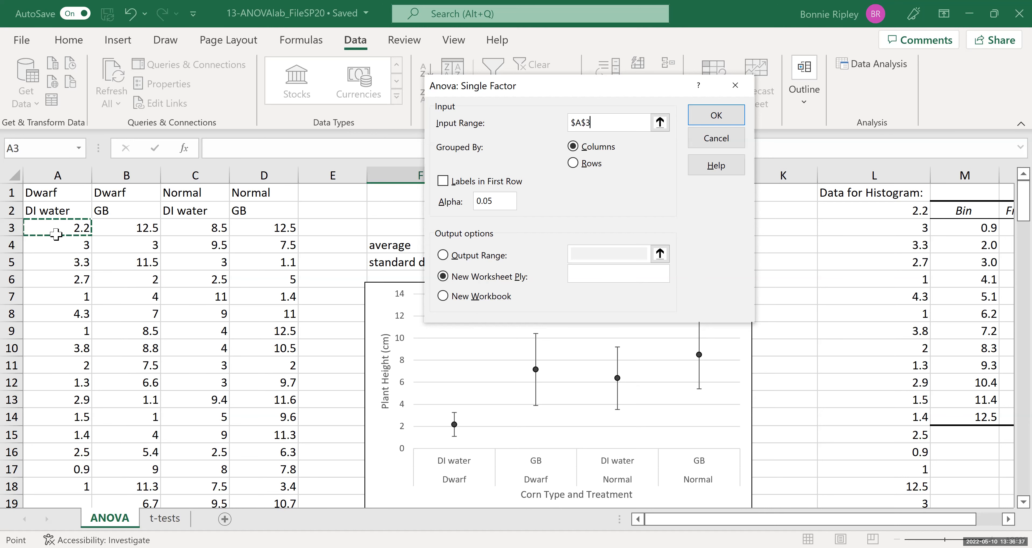
{"action": "mouse_move", "coordinate": [56, 235]}
{"action": "left_mouse_down"}
{"action": "mouse_move", "coordinate": [265, 485]}
{"action": "mouse_move", "coordinate": [265, 451]}
{"action": "left_mouse_up"}
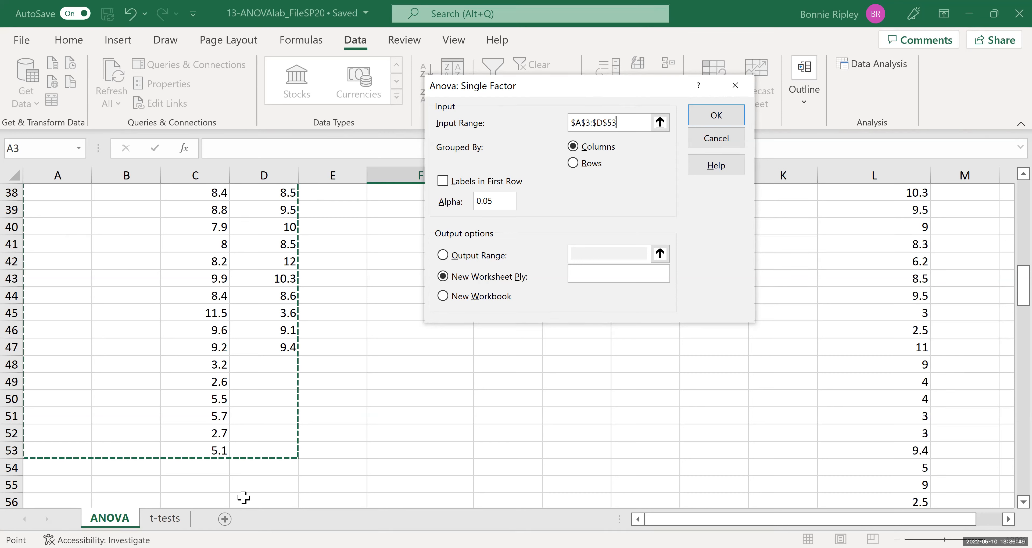
Choose output to a range starting at F42 and try to run the analysis, cancelling the overwrite.
{"action": "left_click", "coordinate": [443, 255]}
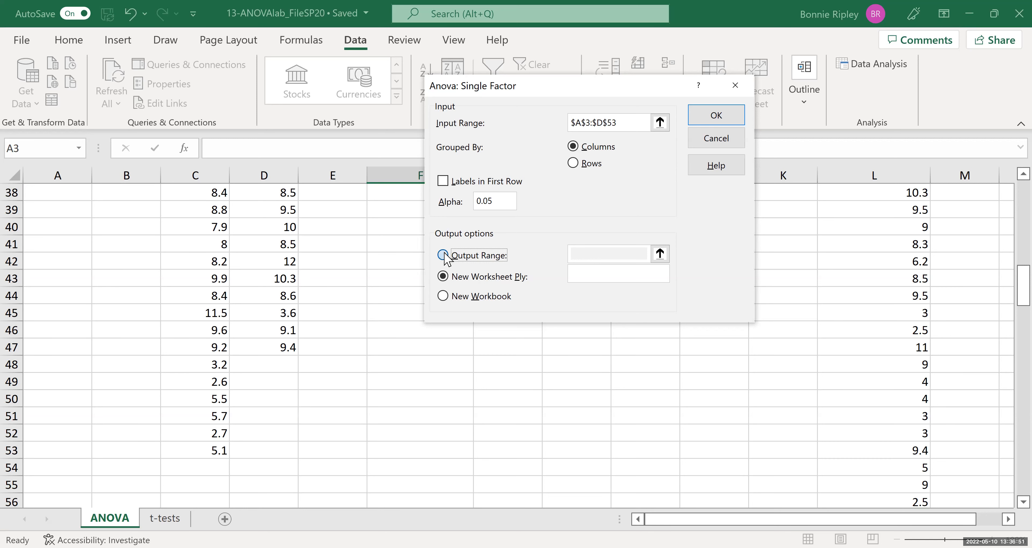
{"action": "left_click", "coordinate": [578, 252]}
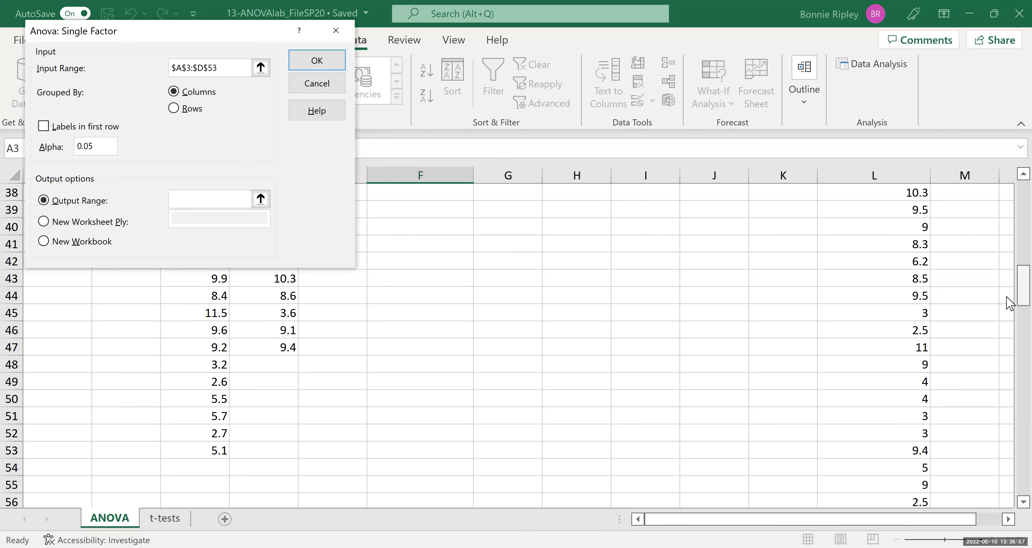
{"action": "left_click_drag", "start_coordinate": [1023, 285], "coordinate": [1023, 210]}
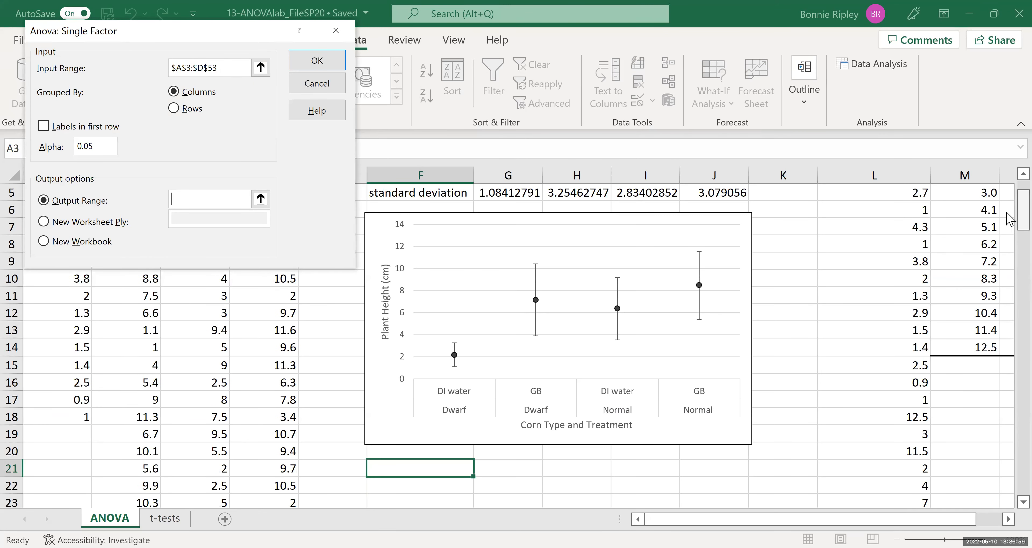
{"action": "scroll", "coordinate": [1007, 478], "scroll_direction": "down", "scroll_amount": 10}
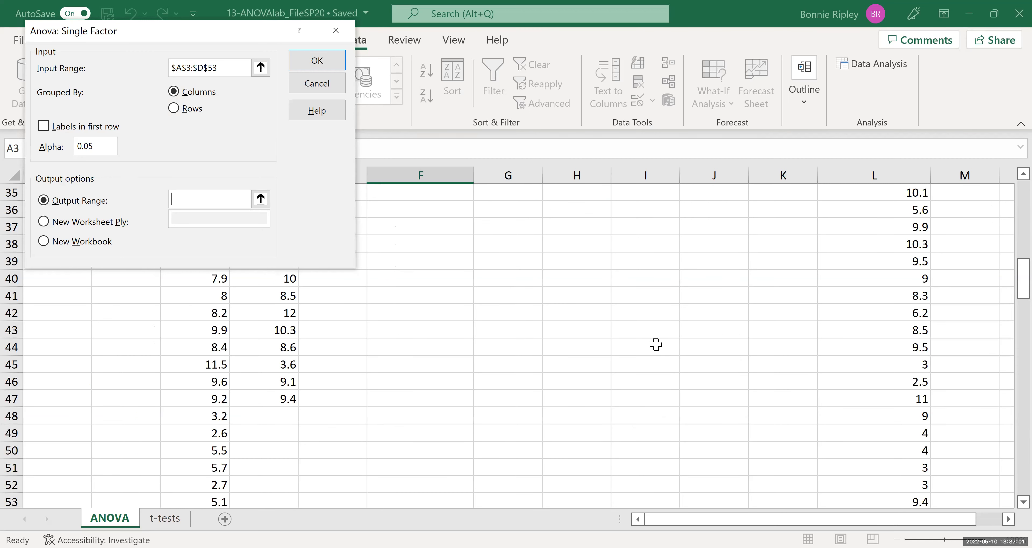
{"action": "left_click", "coordinate": [377, 311]}
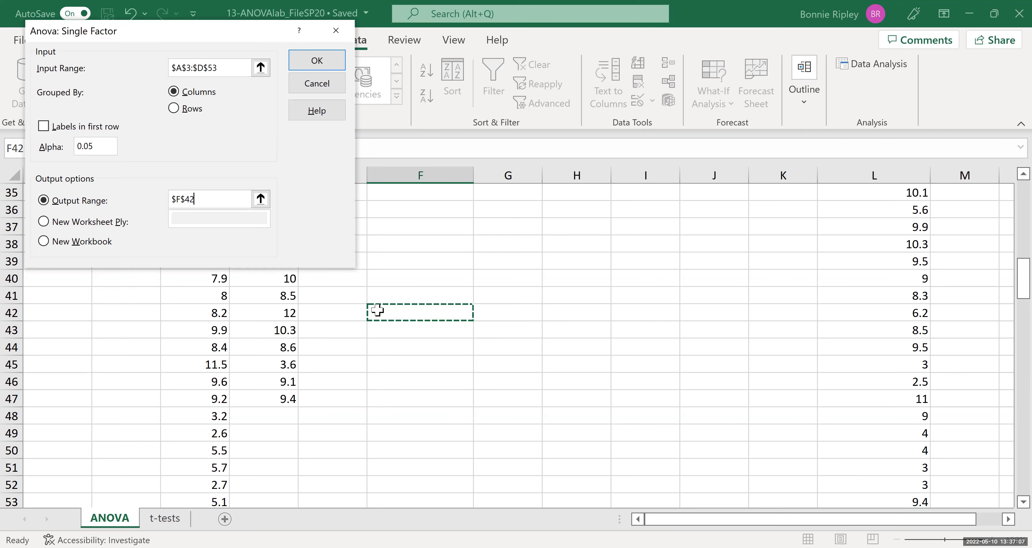
{"action": "left_click", "coordinate": [303, 66]}
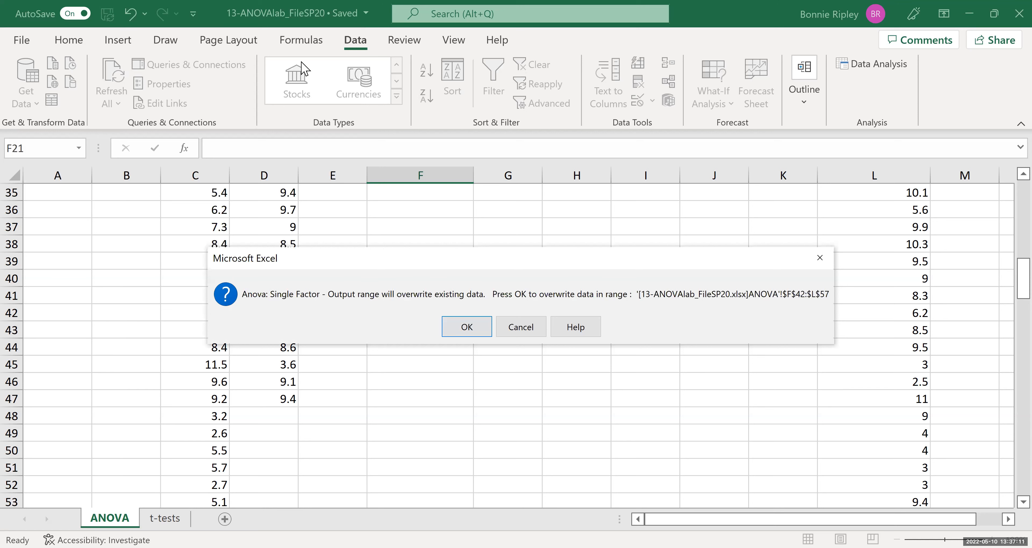
{"action": "left_click", "coordinate": [509, 333]}
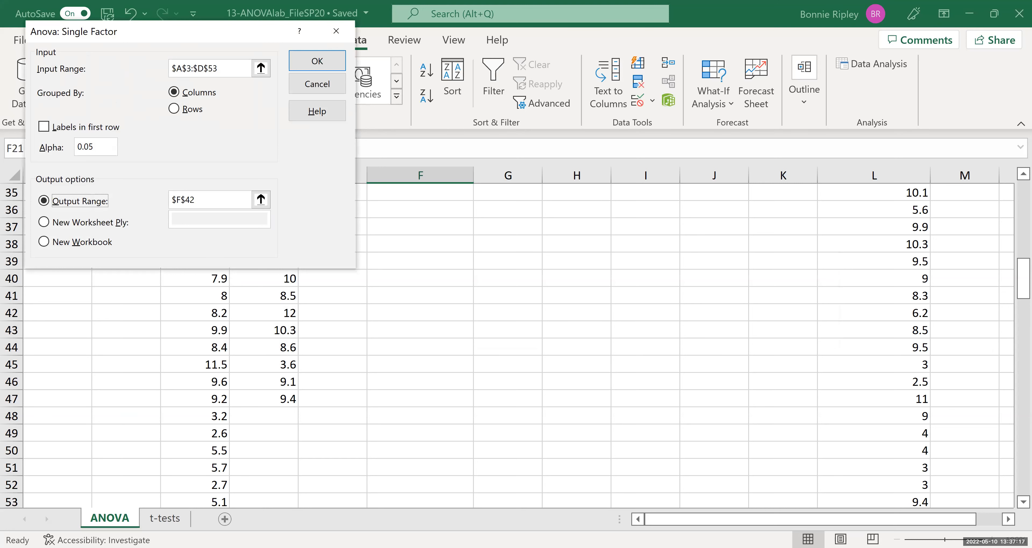
Change the ANOVA output range to start at N38 and run the Anova: Single Factor analysis.
{"action": "left_click", "coordinate": [212, 197]}
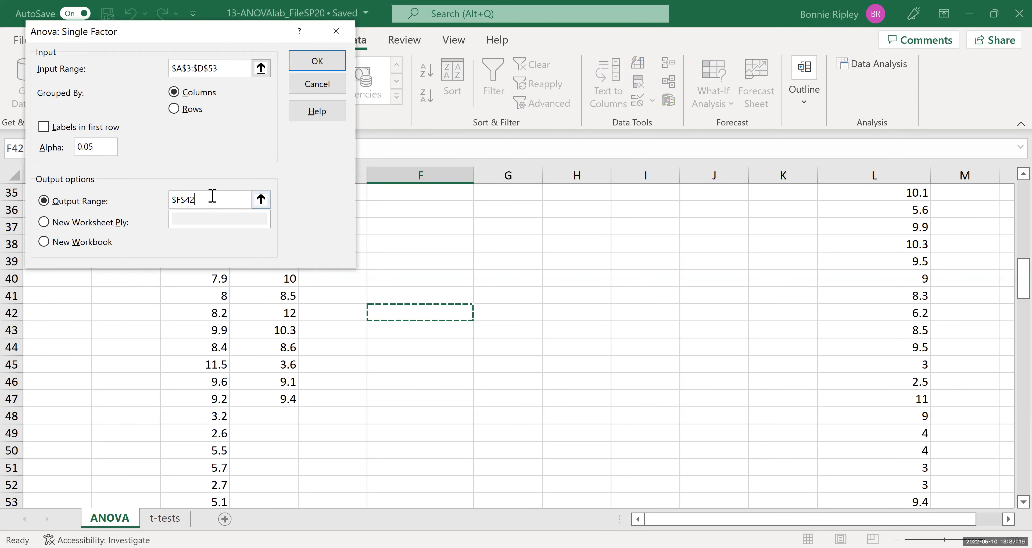
{"action": "key", "text": "BackSpace"}
{"action": "key", "text": "BackSpace"}
{"action": "key", "text": "BackSpace"}
{"action": "key", "text": "BackSpace"}
{"action": "key", "text": "BackSpace"}
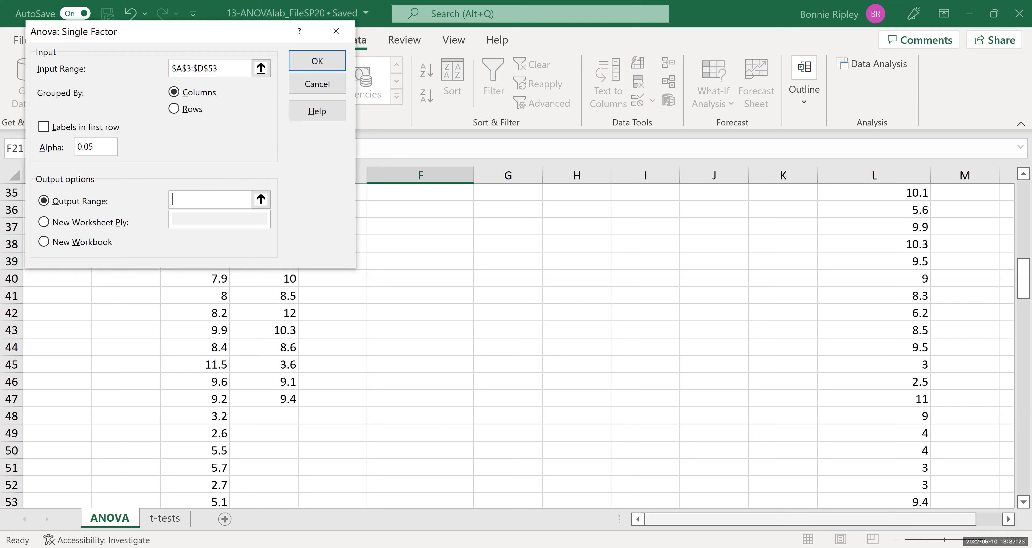
{"action": "left_click", "coordinate": [1009, 520]}
{"action": "left_click", "coordinate": [1009, 519]}
{"action": "left_click", "coordinate": [1008, 520]}
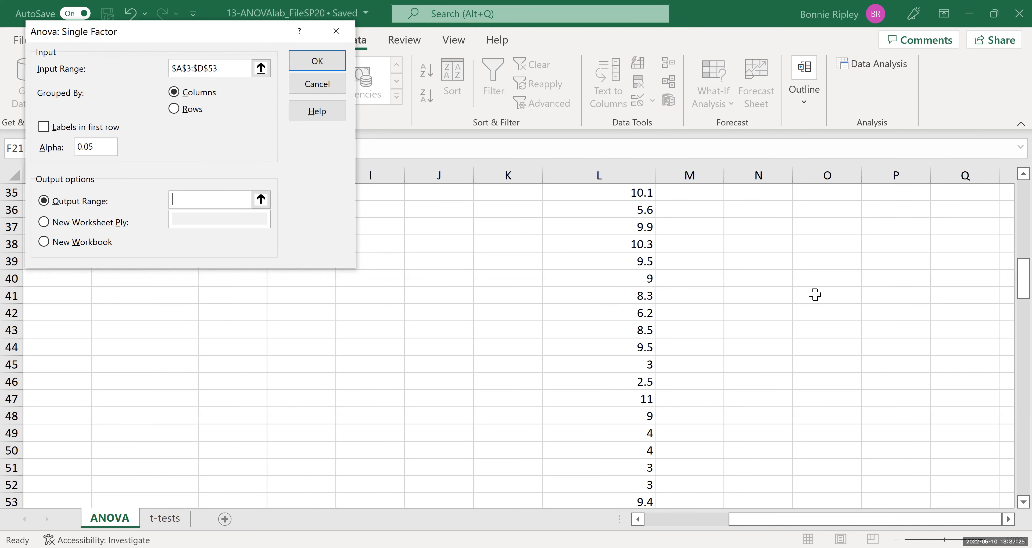
{"action": "left_click", "coordinate": [753, 246]}
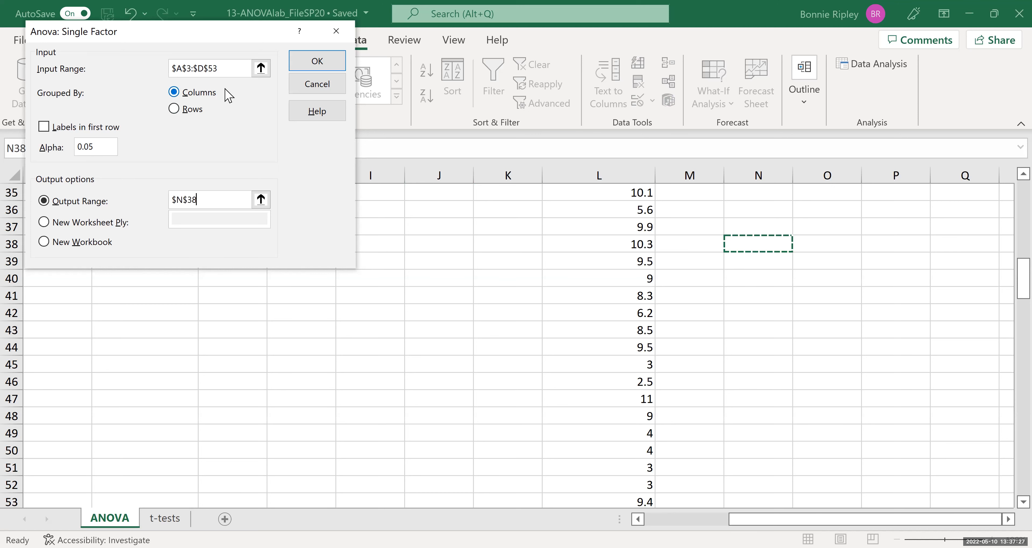
{"action": "left_click", "coordinate": [315, 64]}
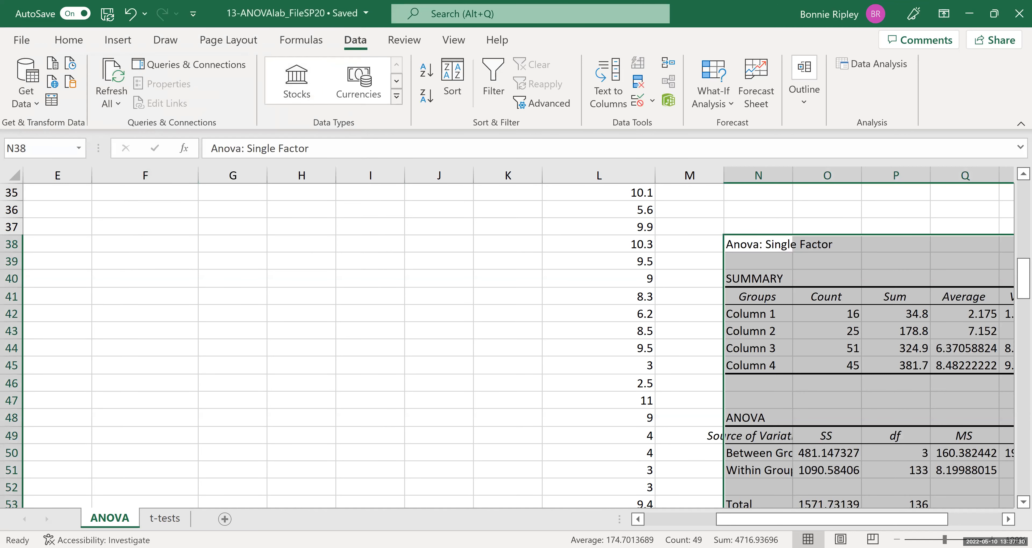
Zoom in and examine the ANOVA summary and source-of-variation table, including the P-value.
{"action": "left_click", "coordinate": [1008, 519]}
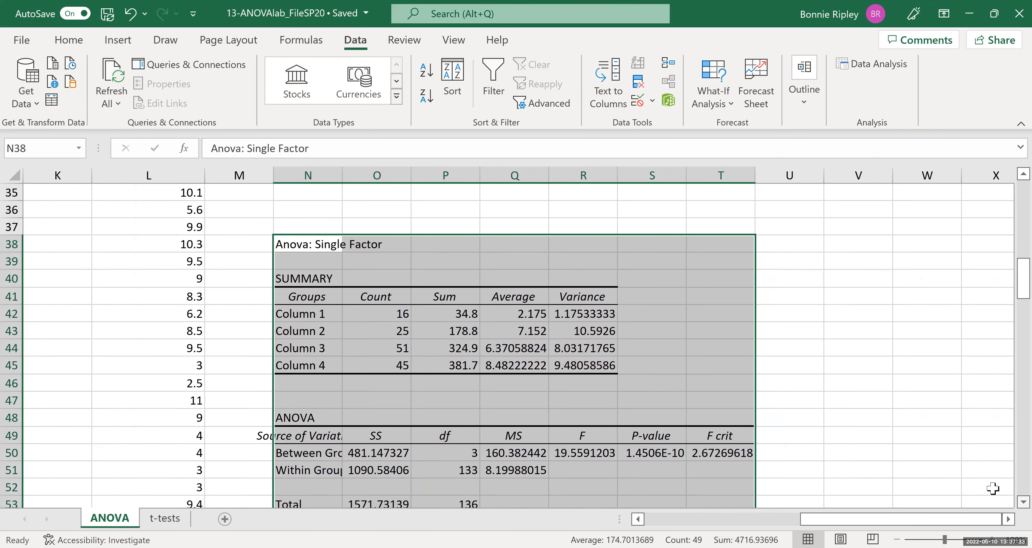
{"action": "scroll", "coordinate": [1008, 506], "scroll_direction": "down", "scroll_amount": 2}
{"action": "scroll", "coordinate": [1009, 511], "scroll_direction": "down", "scroll_amount": 2}
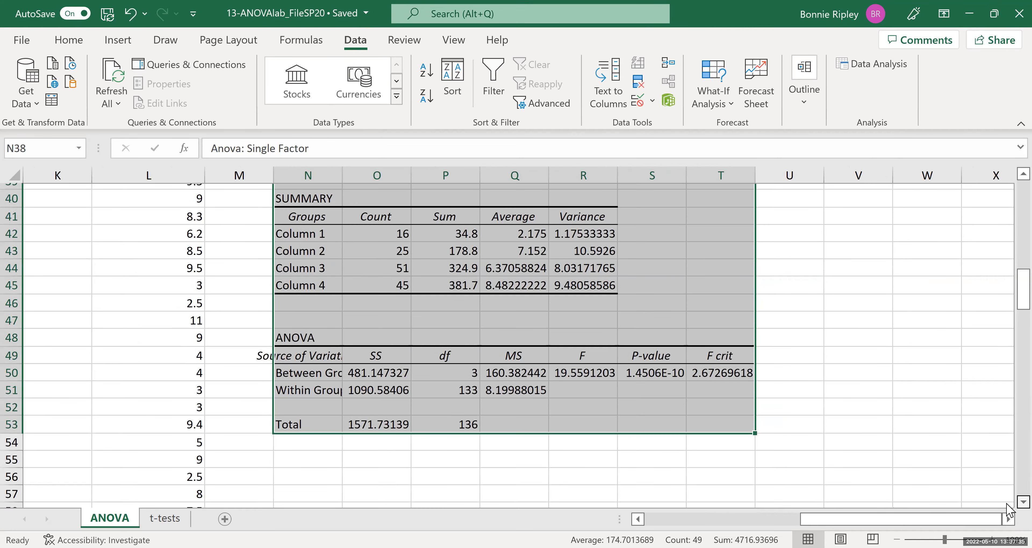
{"action": "scroll", "coordinate": [1011, 183], "scroll_direction": "up", "scroll_amount": 1}
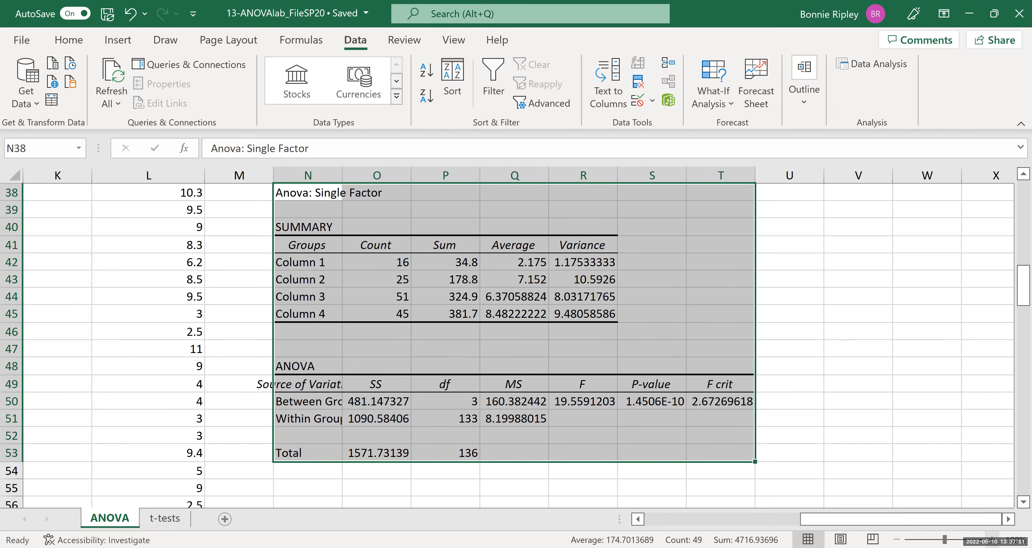
{"action": "left_click", "coordinate": [992, 539]}
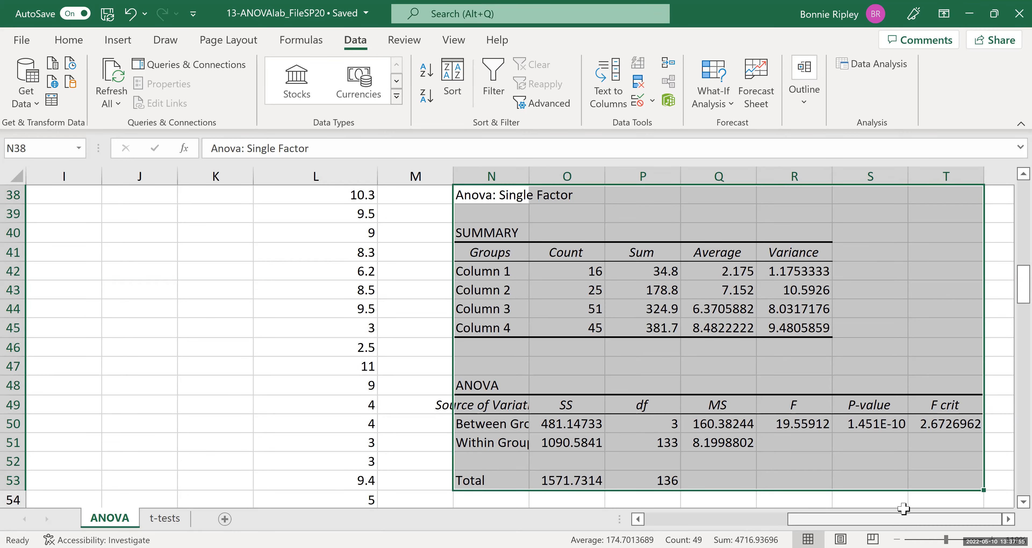
{"action": "scroll", "coordinate": [1009, 506], "scroll_direction": "down", "scroll_amount": 2}
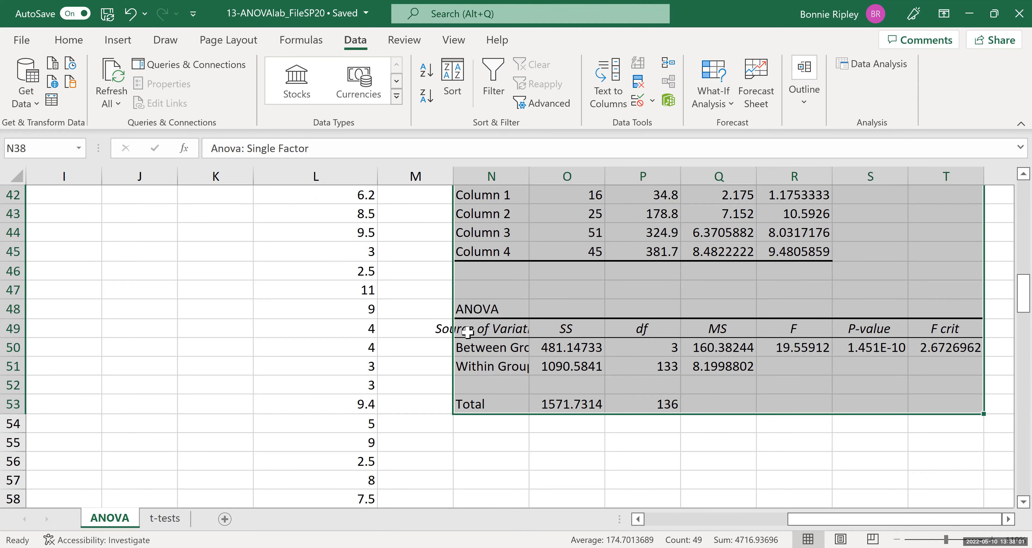
{"action": "left_click", "coordinate": [467, 348]}
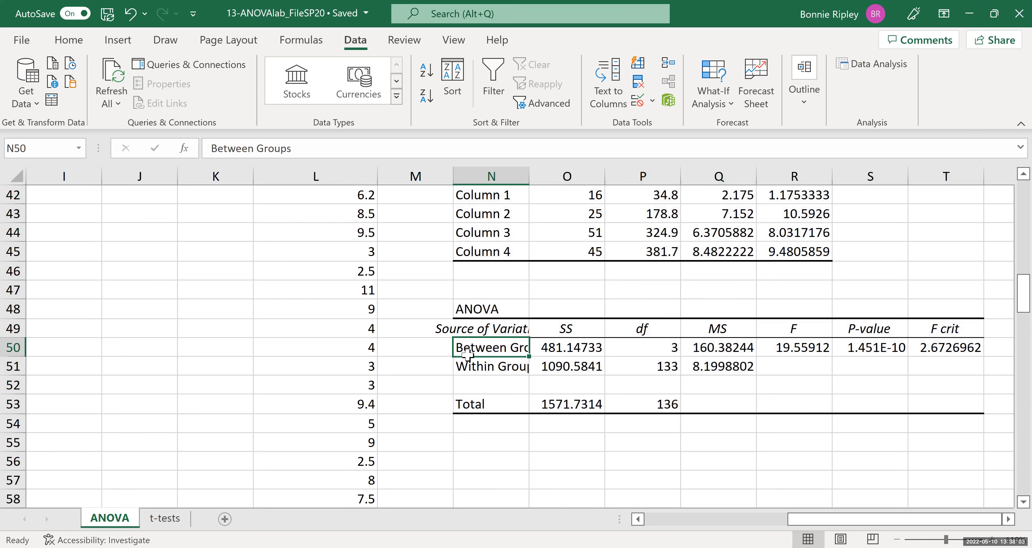
{"action": "left_click", "coordinate": [467, 365]}
{"action": "left_click", "coordinate": [469, 406]}
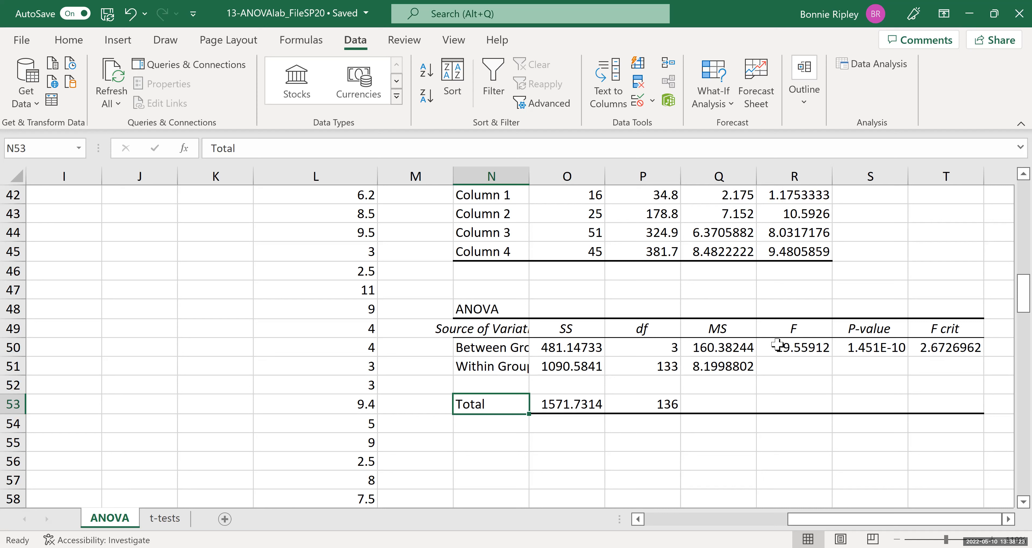
{"action": "left_click", "coordinate": [870, 344]}
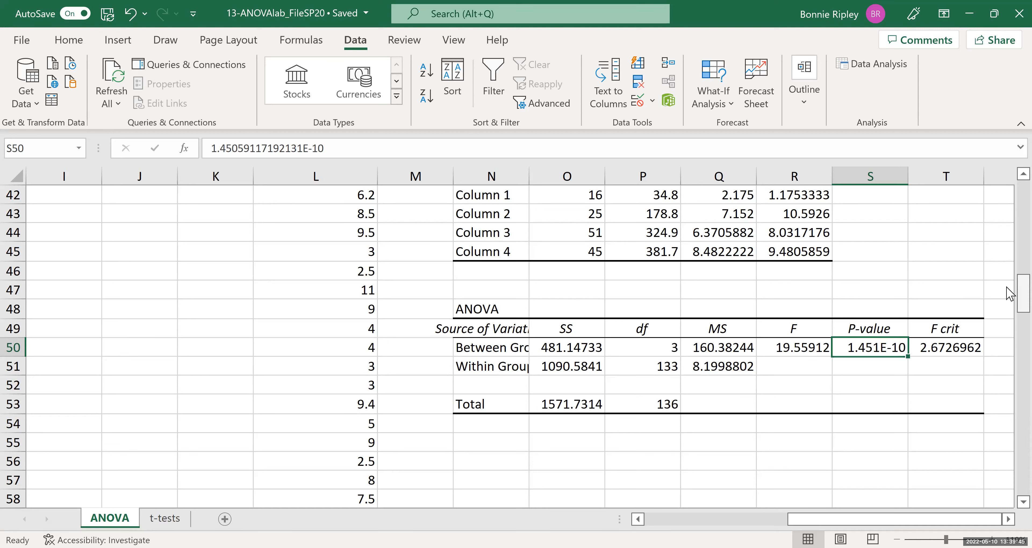
Switch to the t-tests sheet and open the t-Test: Two-Sample Assuming Unequal Variances analysis tool.
{"action": "left_click_drag", "start_coordinate": [1009, 288], "coordinate": [1009, 185]}
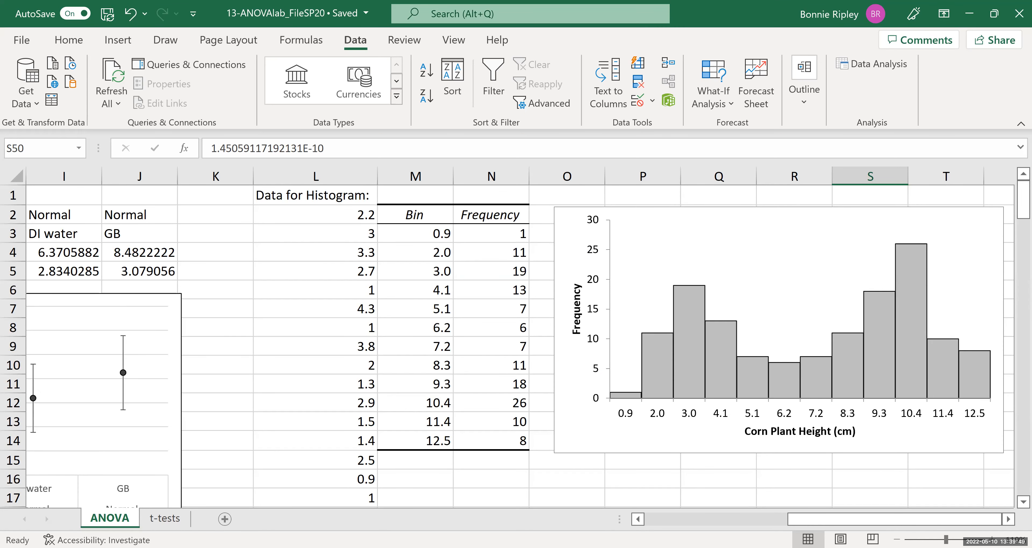
{"action": "scroll", "coordinate": [521, 347], "scroll_direction": "left", "scroll_amount": 6}
{"action": "scroll", "coordinate": [194, 327], "scroll_direction": "left", "scroll_amount": 1}
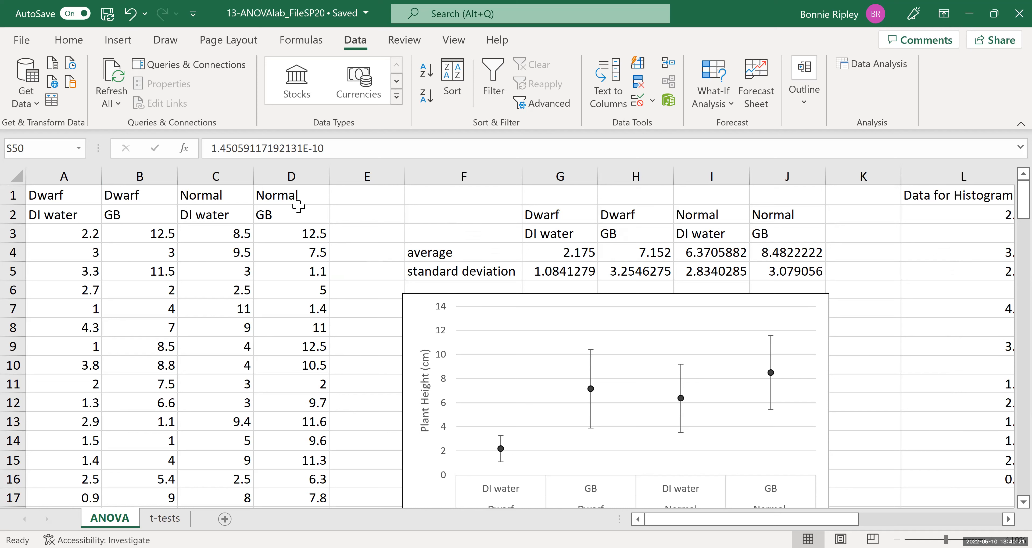
{"action": "left_click", "coordinate": [159, 520]}
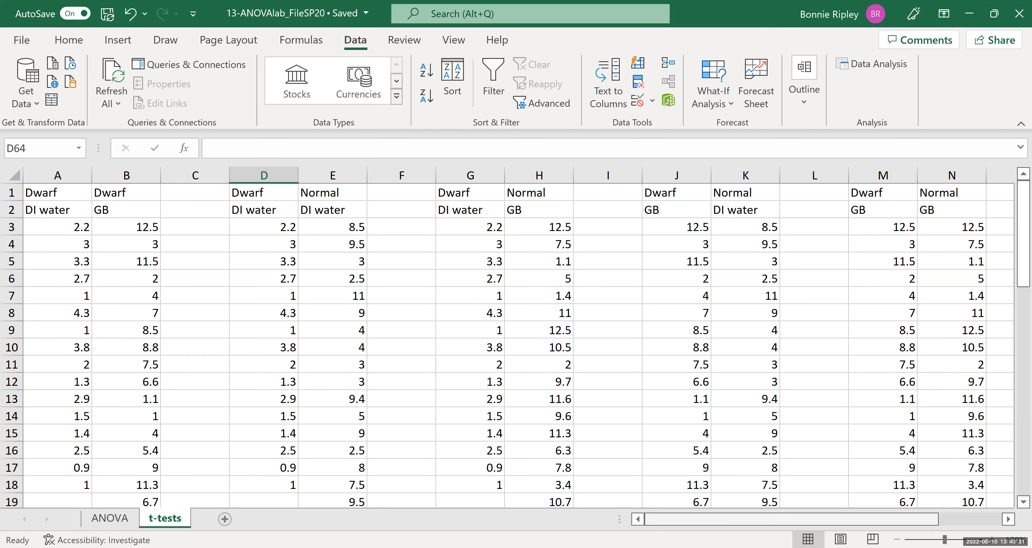
{"action": "scroll", "coordinate": [825, 528], "scroll_direction": "right", "scroll_amount": 3}
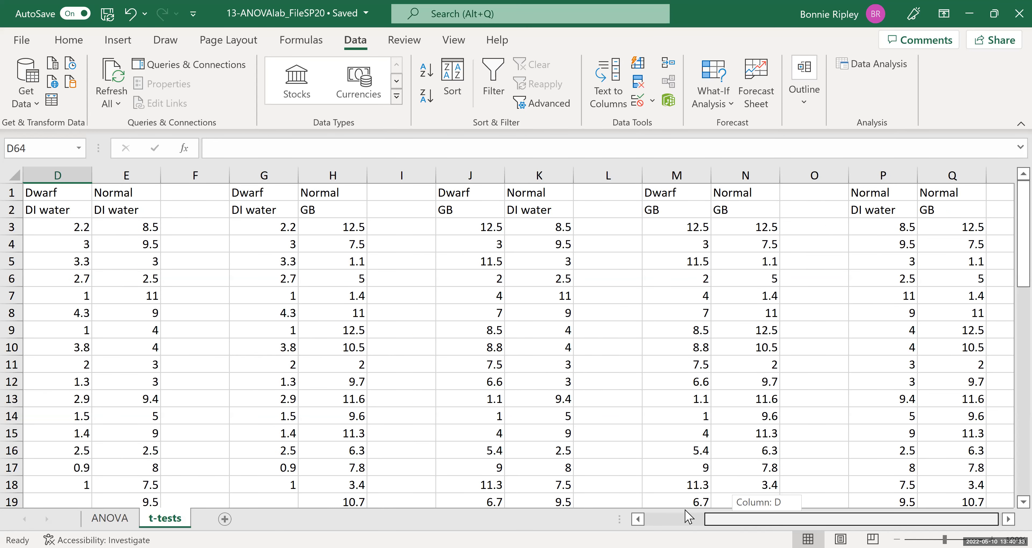
{"action": "left_click", "coordinate": [688, 518]}
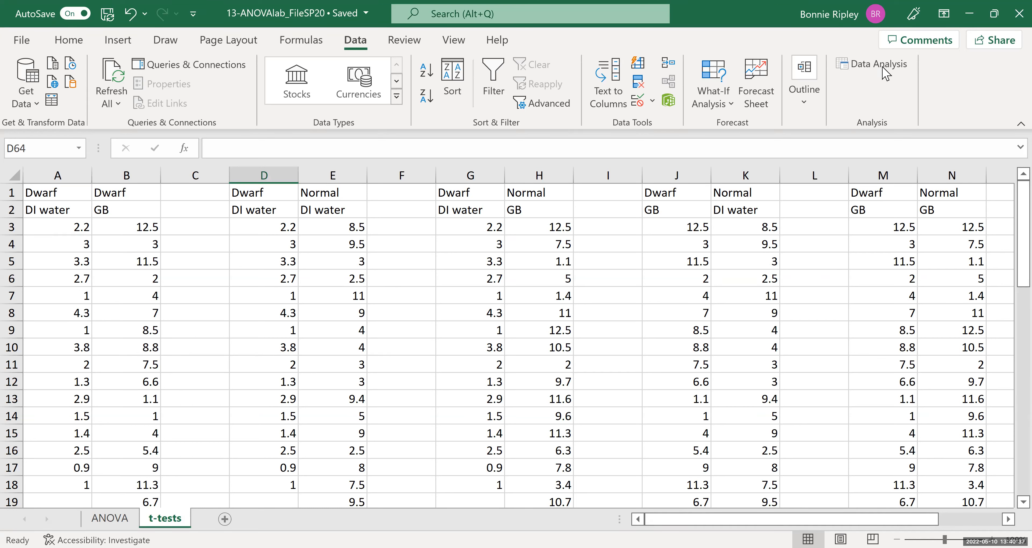
{"action": "left_click", "coordinate": [868, 72]}
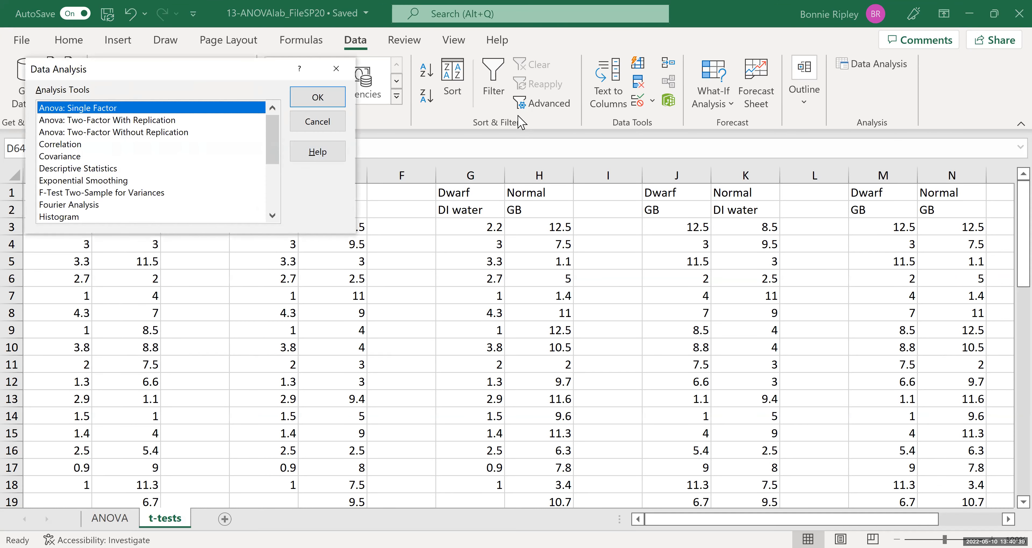
{"action": "left_click", "coordinate": [275, 199]}
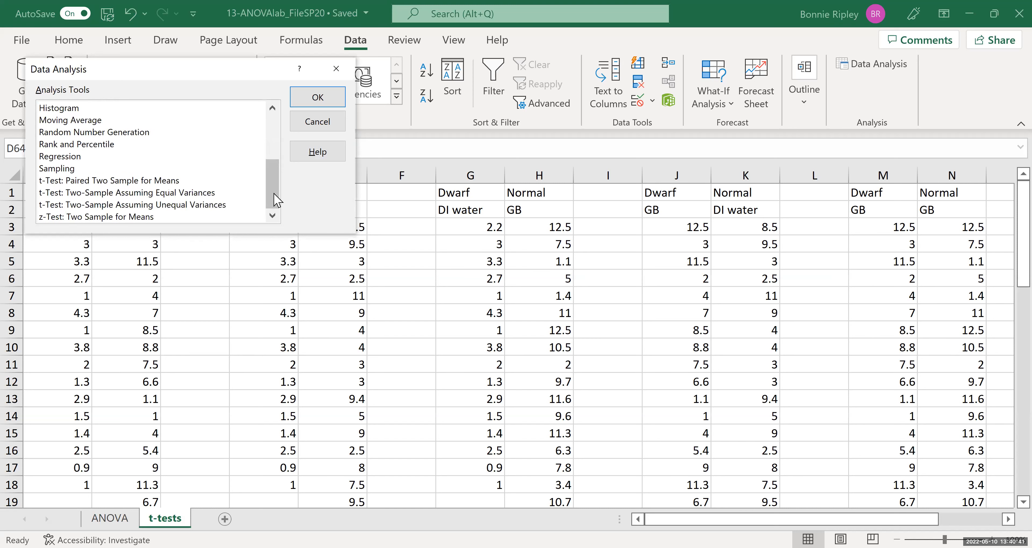
{"action": "left_click", "coordinate": [87, 197]}
{"action": "left_click", "coordinate": [87, 208]}
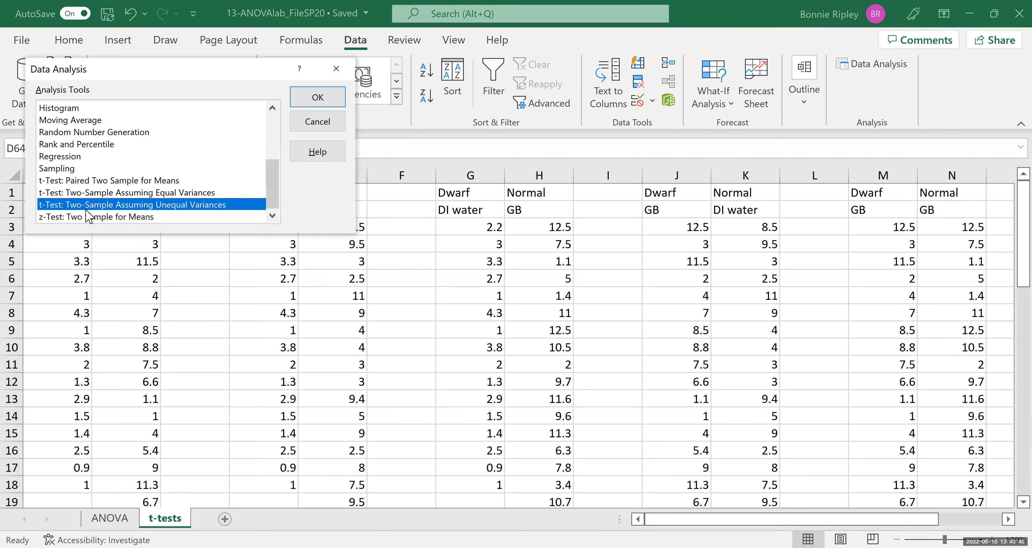
{"action": "left_click", "coordinate": [300, 99]}
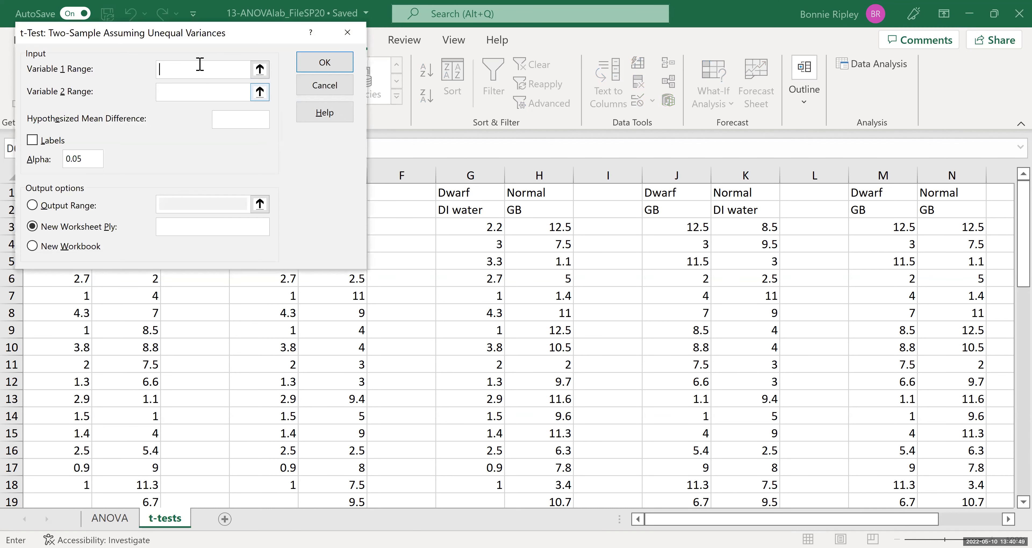
Set the Variable 1 range to A3:A18 and the Variable 2 range to B3:B27.
{"action": "left_click_drag", "start_coordinate": [214, 33], "coordinate": [431, 42]}
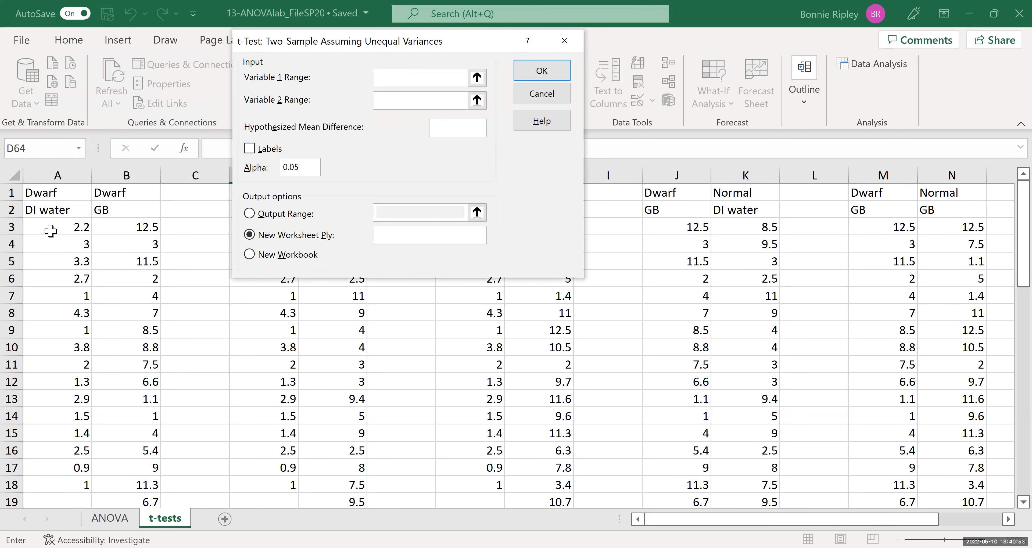
{"action": "left_click", "coordinate": [60, 229]}
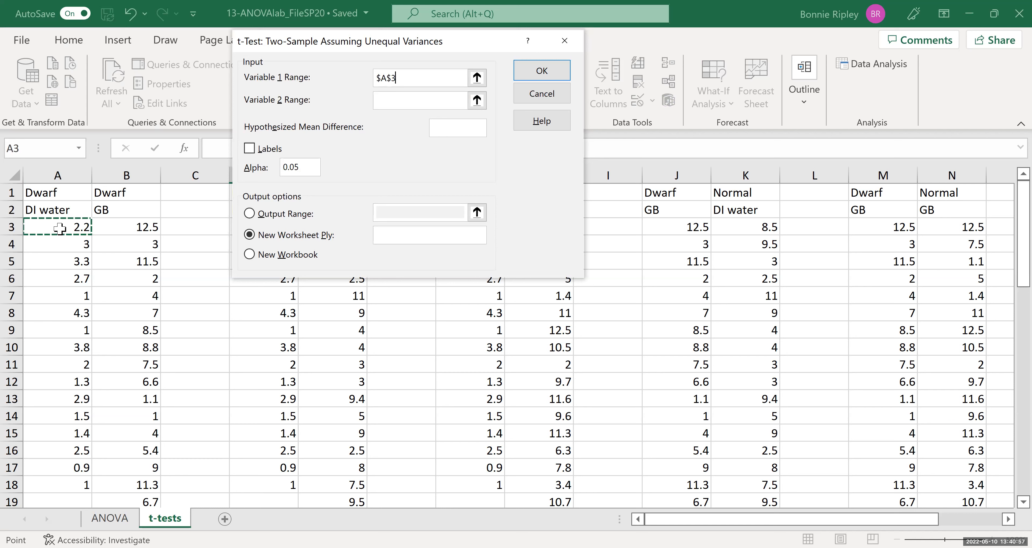
{"action": "key", "text": "ctrl+shift+Down"}
{"action": "left_click", "coordinate": [437, 99]}
{"action": "left_click", "coordinate": [121, 224]}
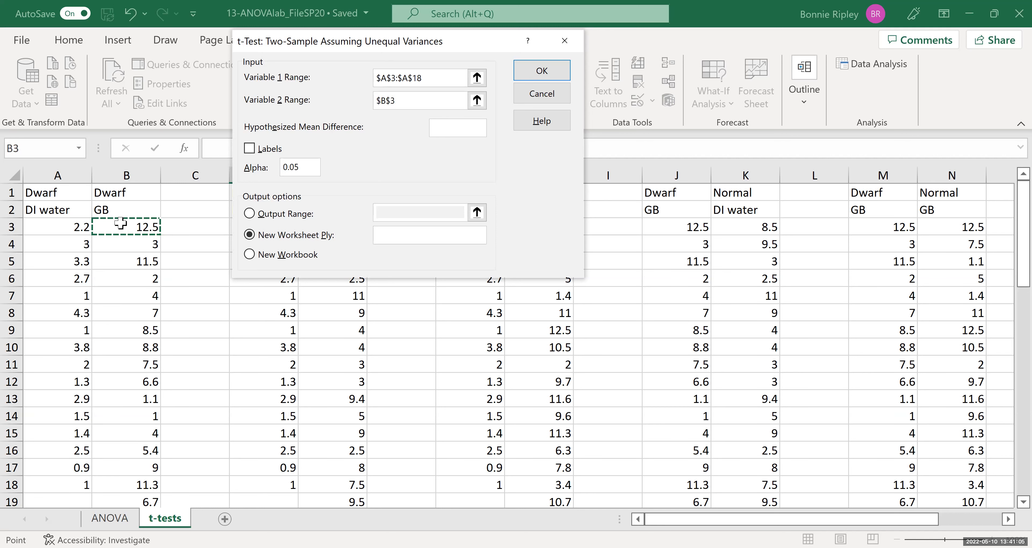
{"action": "key", "text": "ctrl+shift+Down"}
Direct output to a range starting at A55, set the hypothesized mean difference to 0, and run the t-test.
{"action": "left_click", "coordinate": [249, 214]}
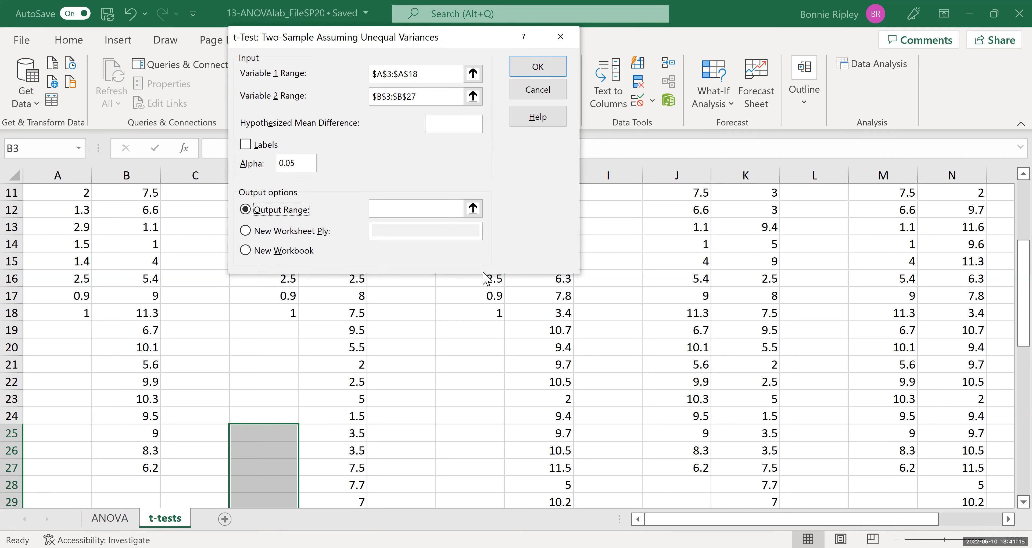
{"action": "left_click", "coordinate": [386, 208]}
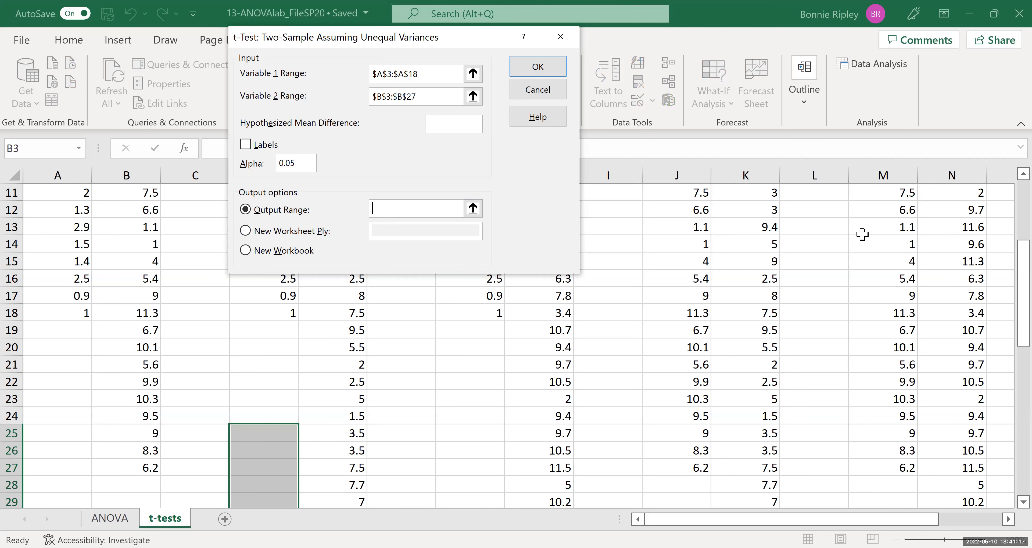
{"action": "scroll", "coordinate": [1014, 503], "scroll_direction": "down", "scroll_amount": 2}
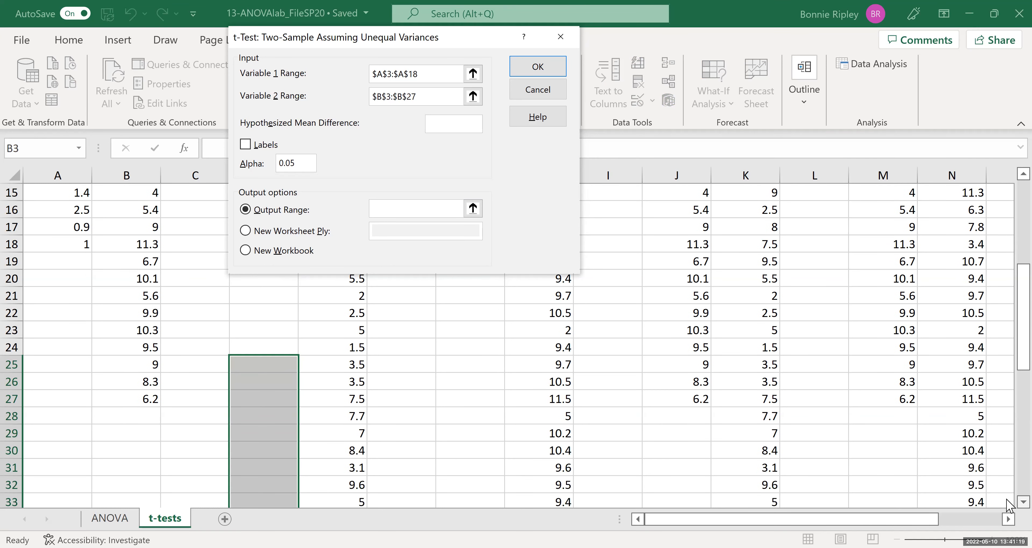
{"action": "scroll", "coordinate": [1008, 506], "scroll_direction": "down", "scroll_amount": 4}
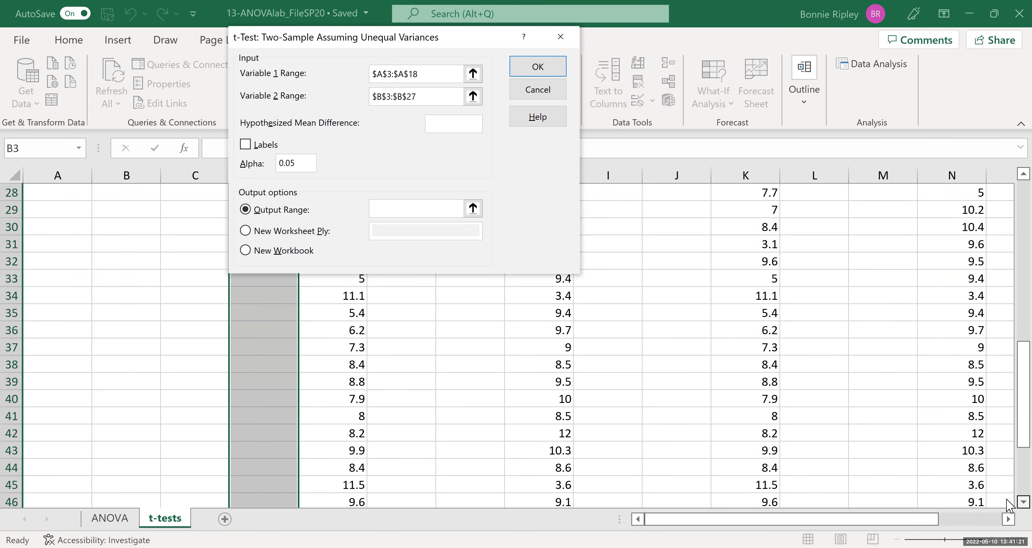
{"action": "scroll", "coordinate": [1008, 505], "scroll_direction": "down", "scroll_amount": 4}
{"action": "scroll", "coordinate": [1009, 506], "scroll_direction": "down", "scroll_amount": 1}
{"action": "left_click", "coordinate": [41, 435]}
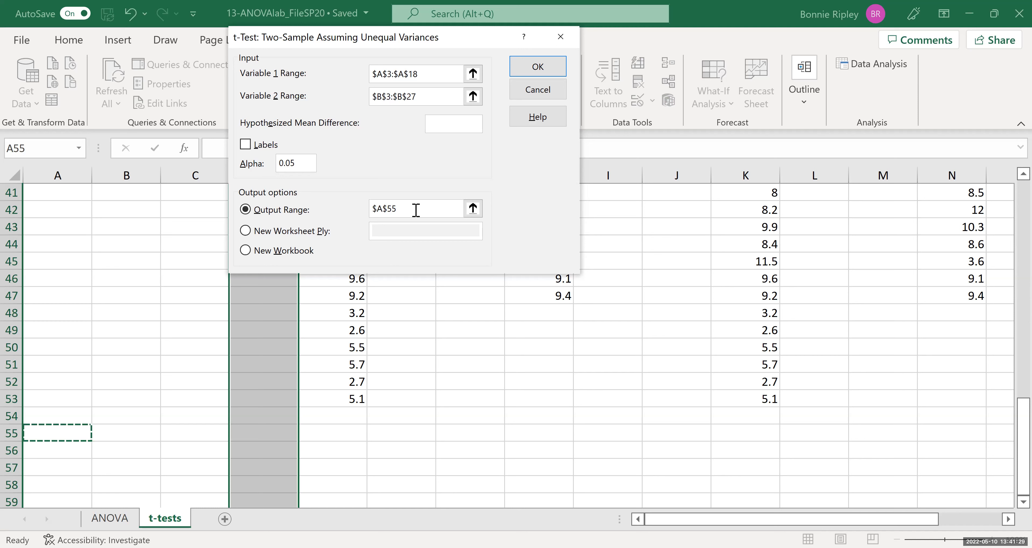
{"action": "left_click", "coordinate": [496, 110]}
{"action": "type", "text": "0"}
{"action": "left_click", "coordinate": [525, 69]}
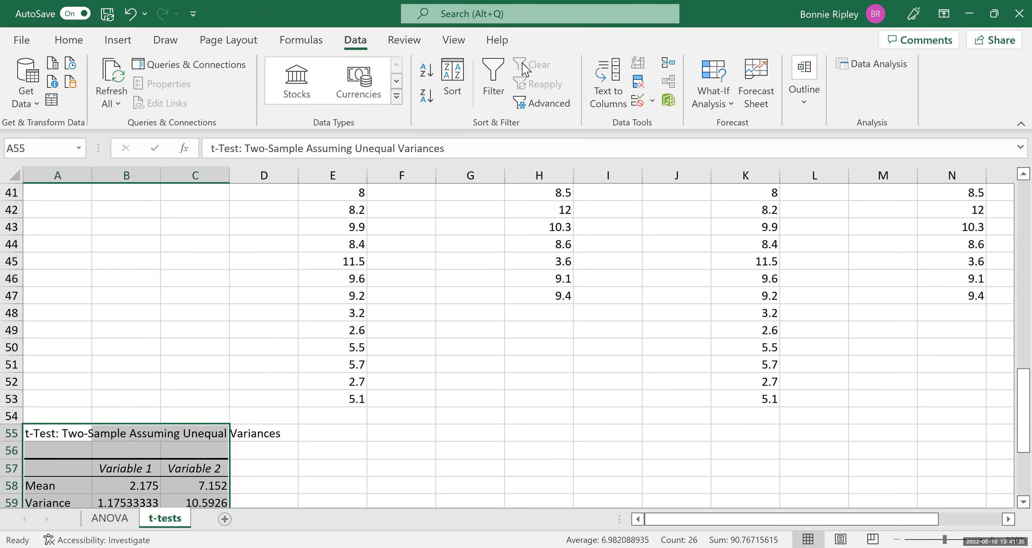
Review the t-test output, inspecting the two-tail p-value cell.
{"action": "left_click_drag", "start_coordinate": [1024, 398], "coordinate": [1008, 473]}
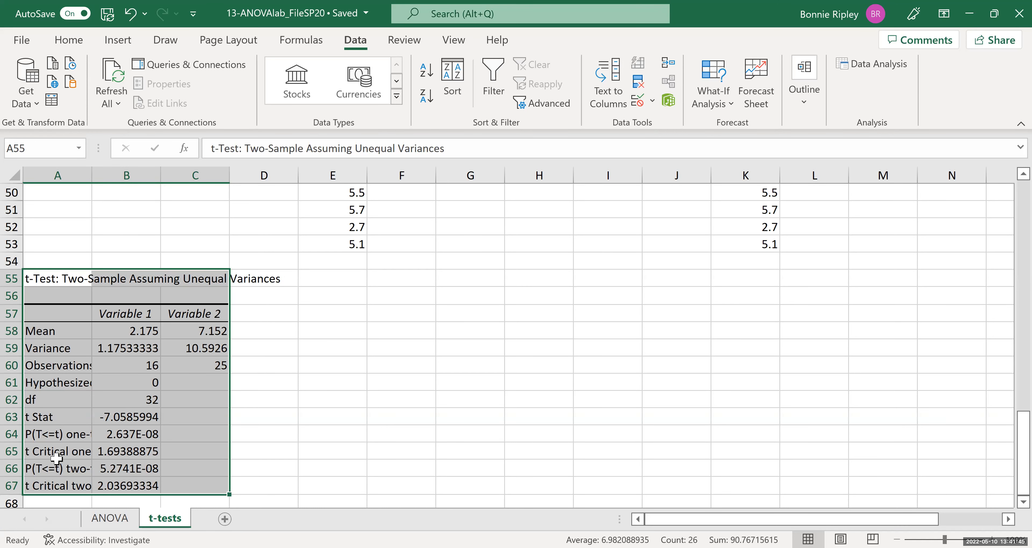
{"action": "left_click", "coordinate": [60, 465]}
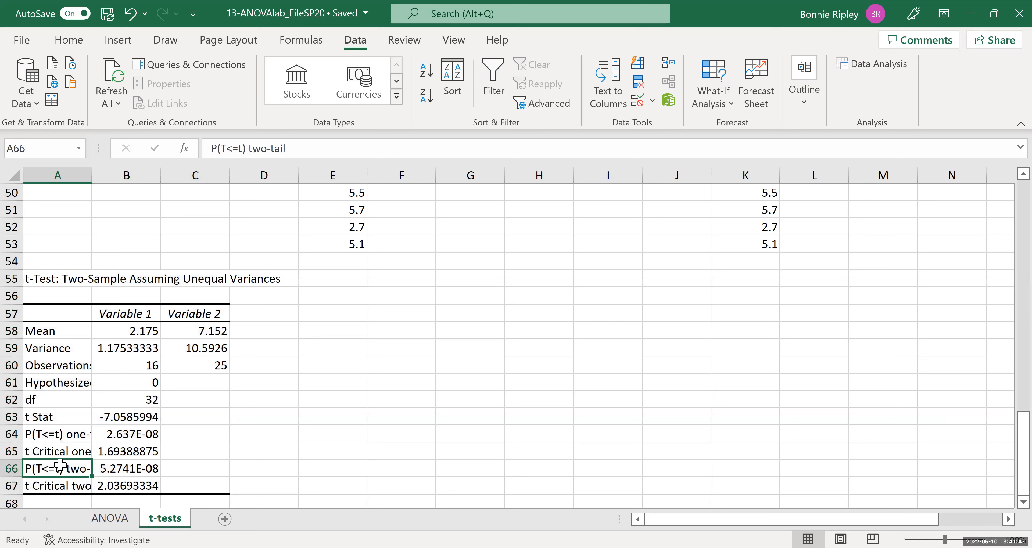
{"action": "left_click", "coordinate": [119, 470]}
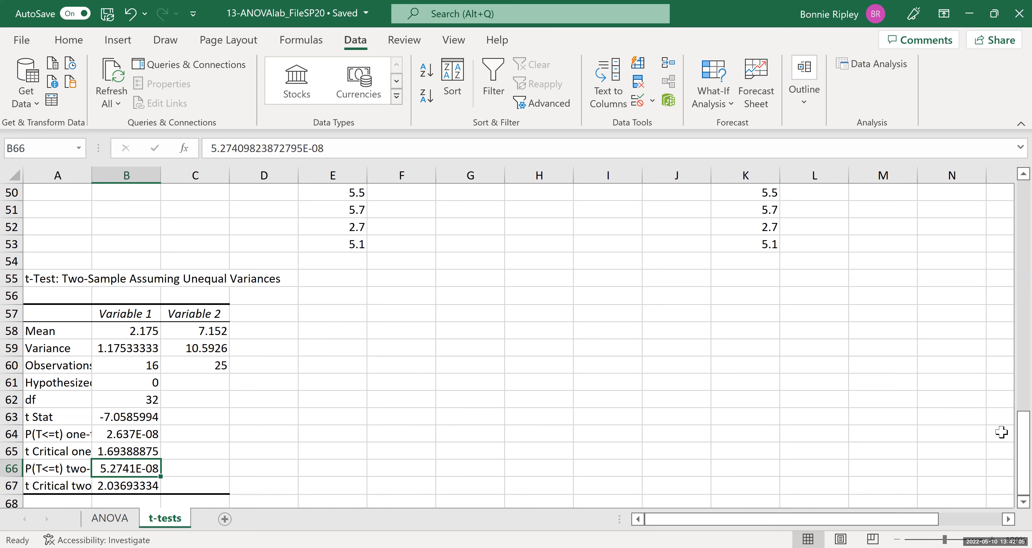
{"action": "left_click_drag", "start_coordinate": [1010, 436], "coordinate": [1010, 181]}
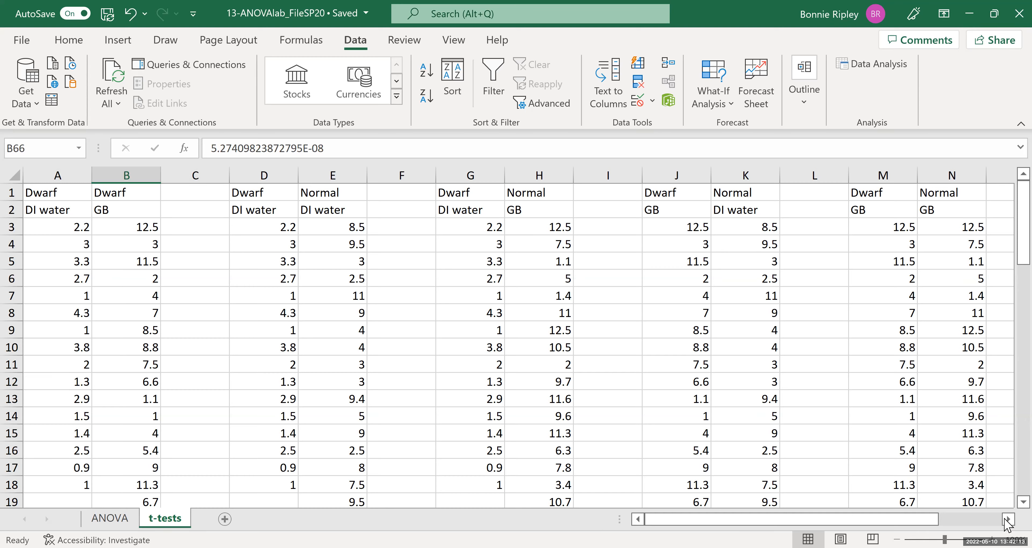
Enter the formula =0.05/6 in cell S2 to compute a Bonferroni-adjusted significance level.
{"action": "left_click", "coordinate": [1007, 519]}
{"action": "left_click", "coordinate": [1008, 520]}
{"action": "left_click", "coordinate": [1008, 520]}
{"action": "left_click", "coordinate": [1007, 520]}
{"action": "left_click", "coordinate": [1008, 520]}
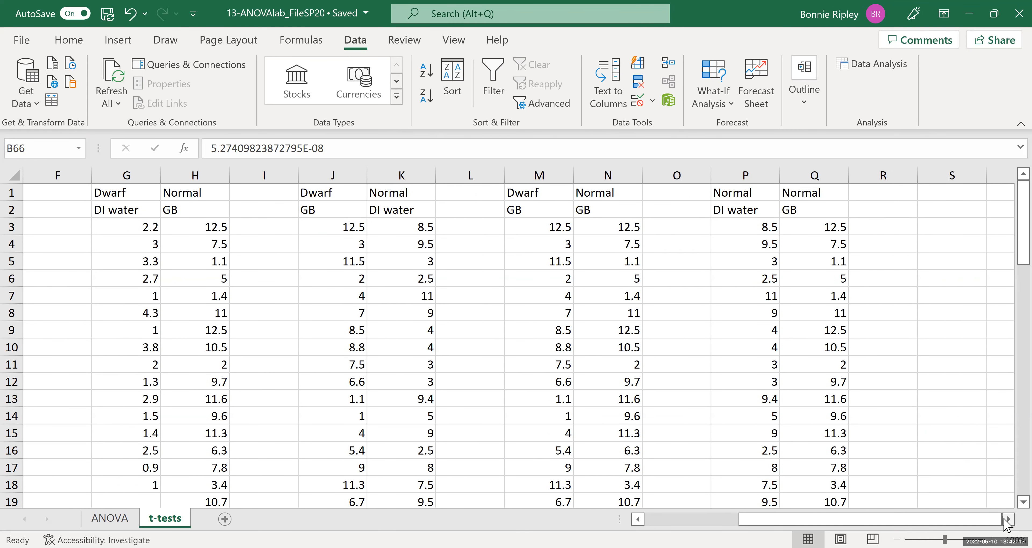
{"action": "left_click", "coordinate": [940, 215]}
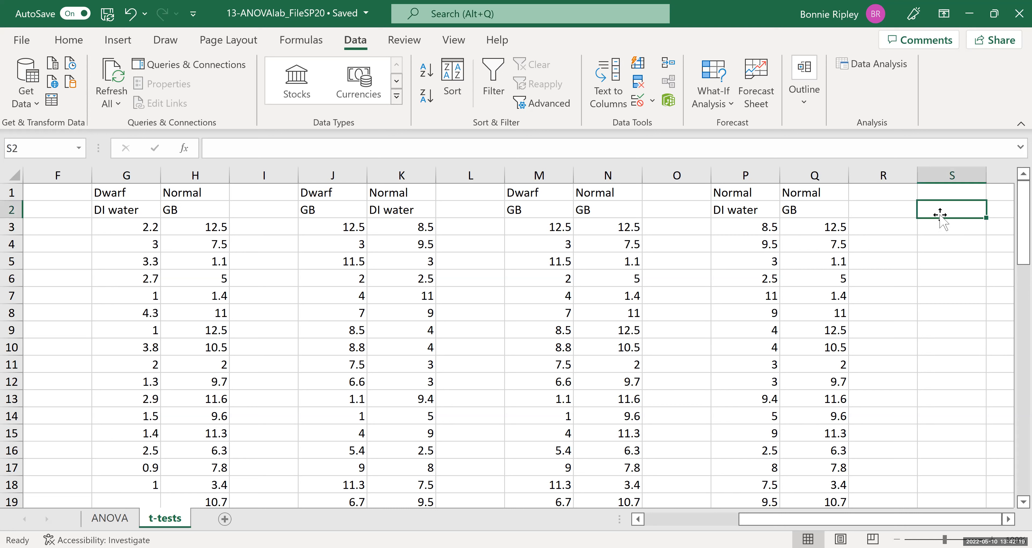
{"action": "type", "text": "="}
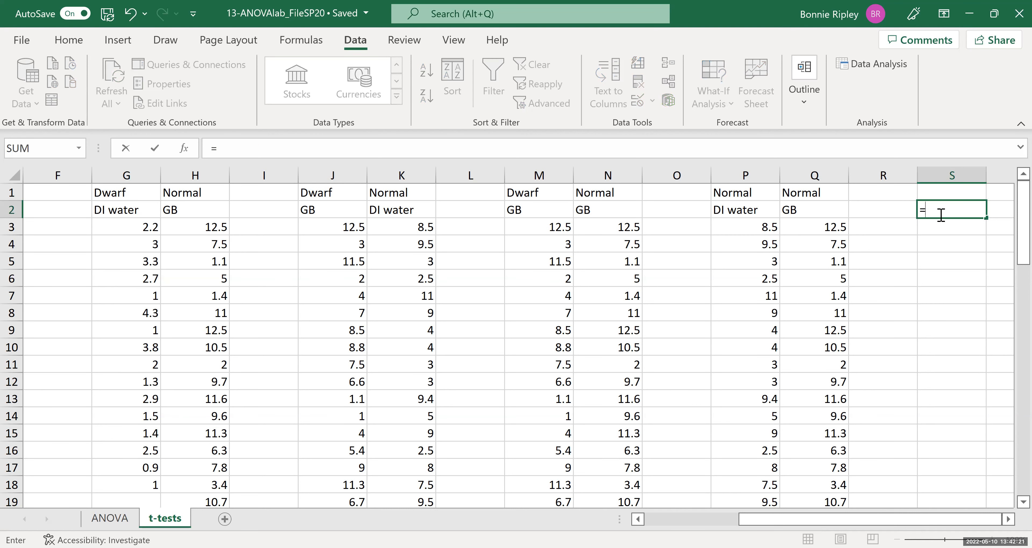
{"action": "type", "text": "0.05/6"}
{"action": "key", "text": "Return"}
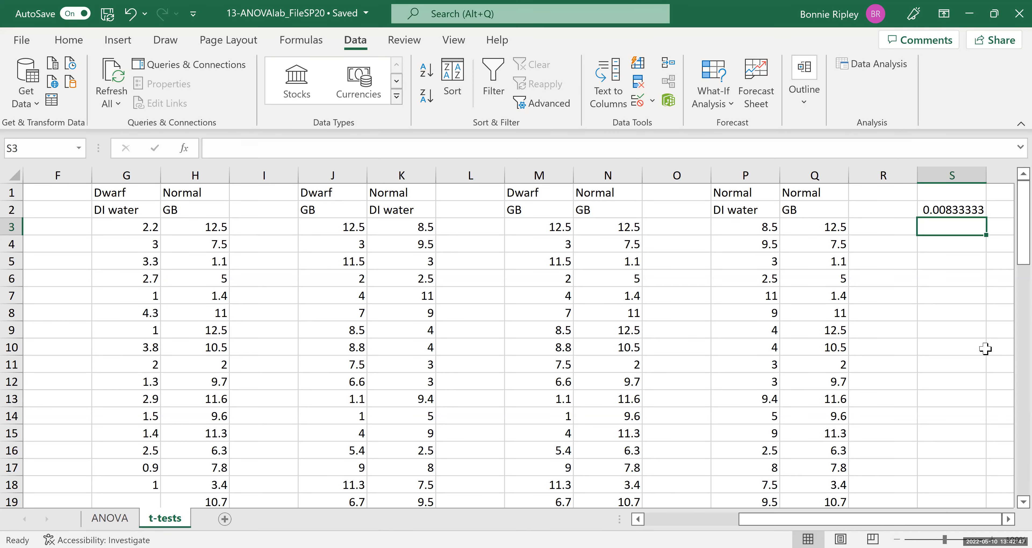
Scroll across the pairwise t-test outputs to compare each two-tail p-value against the adjusted level.
{"action": "left_click_drag", "start_coordinate": [1011, 240], "coordinate": [1010, 338]}
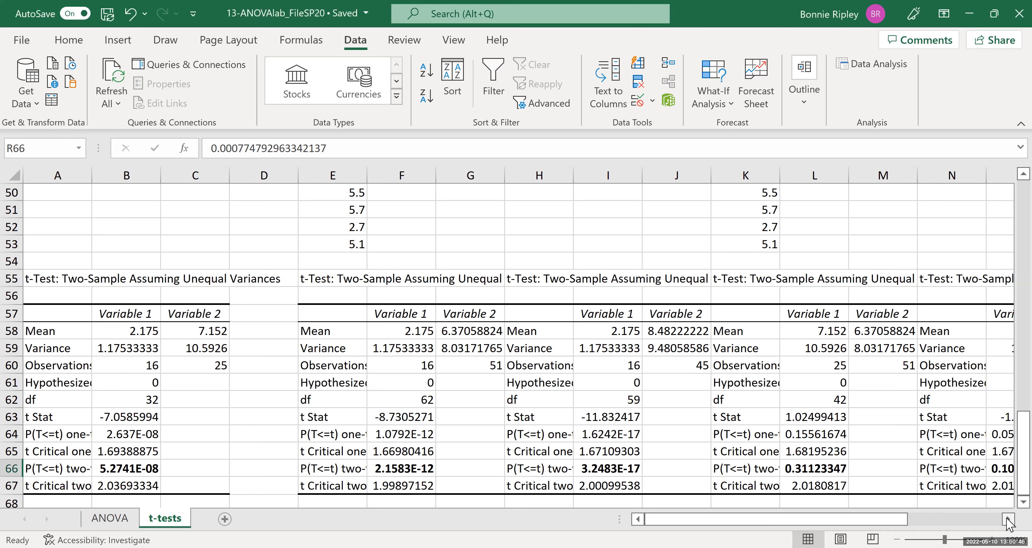
{"action": "left_click", "coordinate": [1009, 520]}
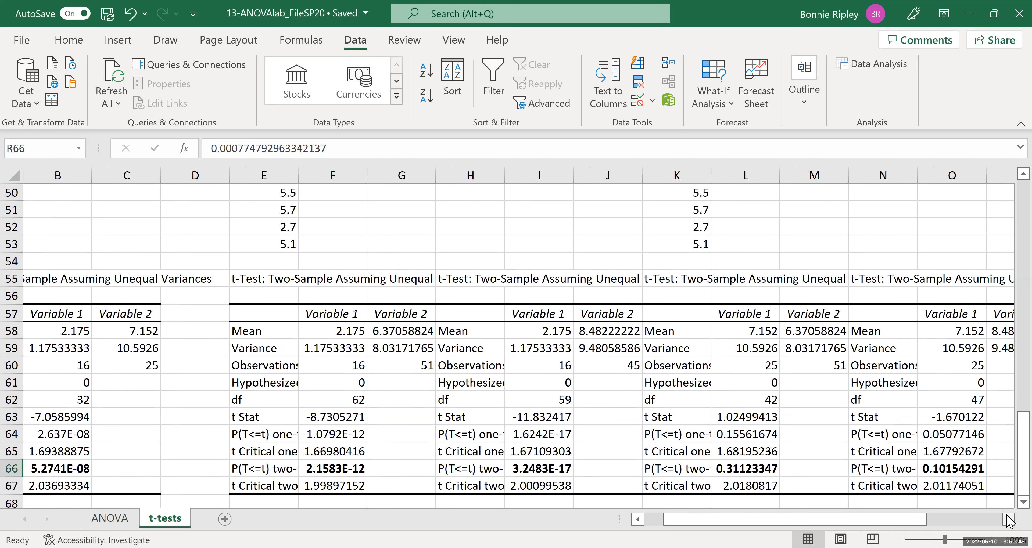
{"action": "left_click", "coordinate": [1009, 519]}
{"action": "left_click", "coordinate": [1009, 520]}
{"action": "left_click", "coordinate": [1009, 520]}
{"action": "left_click", "coordinate": [1008, 520]}
{"action": "left_click", "coordinate": [1008, 519]}
{"action": "left_click", "coordinate": [1008, 520]}
{"action": "left_click", "coordinate": [1009, 519]}
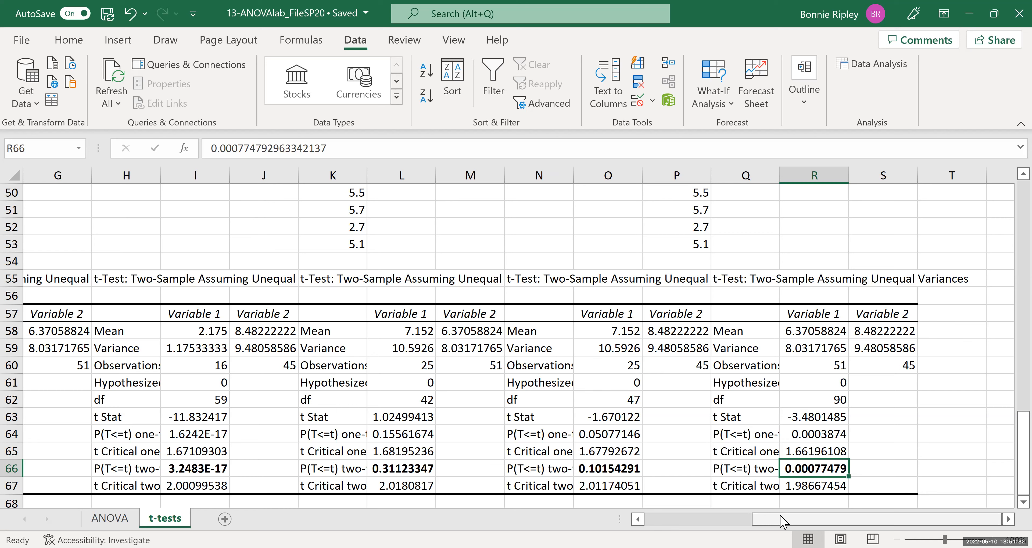
{"action": "scroll", "coordinate": [517, 337], "scroll_direction": "left", "scroll_amount": 6}
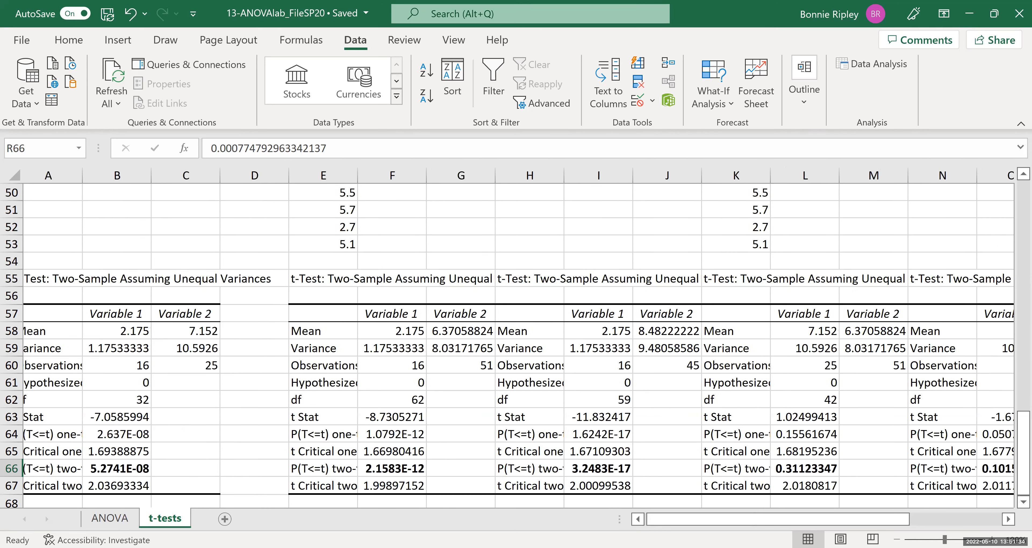